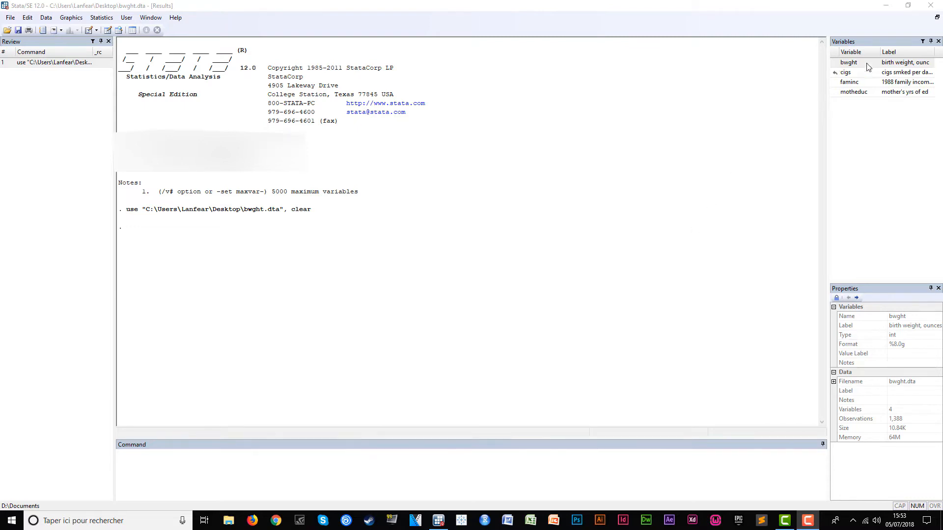
Generate a new variable named variable1 equal to bwght+1
{"action": "left_click", "coordinate": [154, 461]}
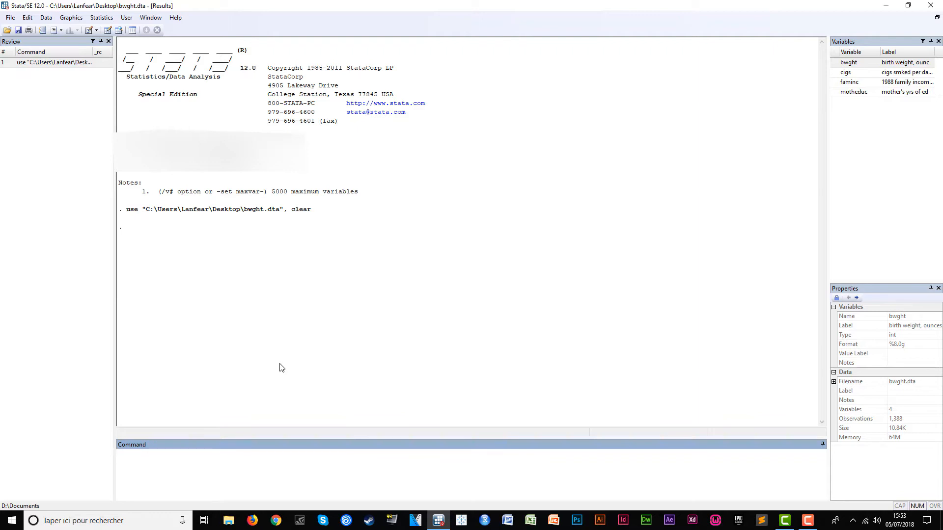
{"action": "type", "text": "generate"}
{"action": "key", "text": "BackSpace"}
{"action": "key", "text": "BackSpace"}
{"action": "key", "text": "BackSpace"}
{"action": "key", "text": "BackSpace"}
{"action": "key", "text": "BackSpace"}
{"action": "type", "text": "erate"}
{"action": "type", "text": "variable"}
{"action": "double_click", "coordinate": [848, 62]}
{"action": "left_click", "coordinate": [213, 452]}
{"action": "type", "text": "+1"}
{"action": "key", "text": "Return"}
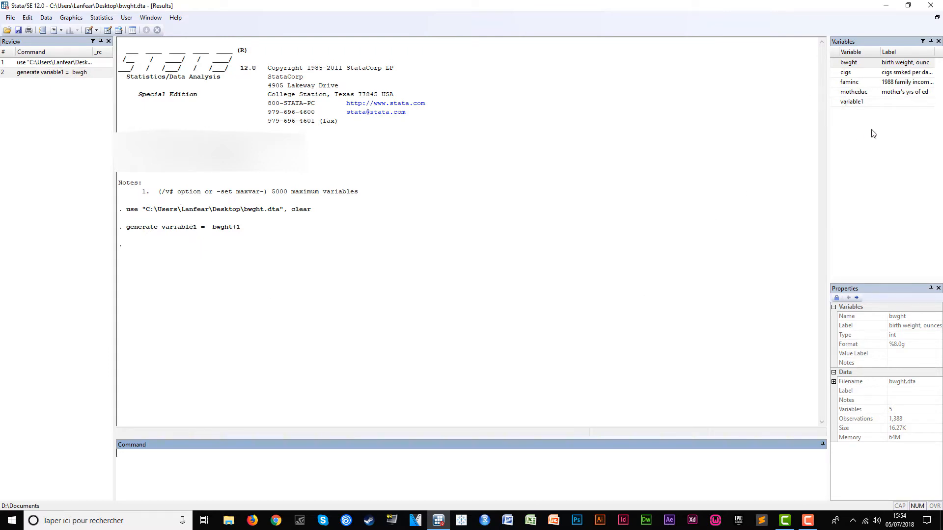
Browse the dataset and compare the variable1 column with bwght, then close the data viewer
{"action": "left_click", "coordinate": [868, 103]}
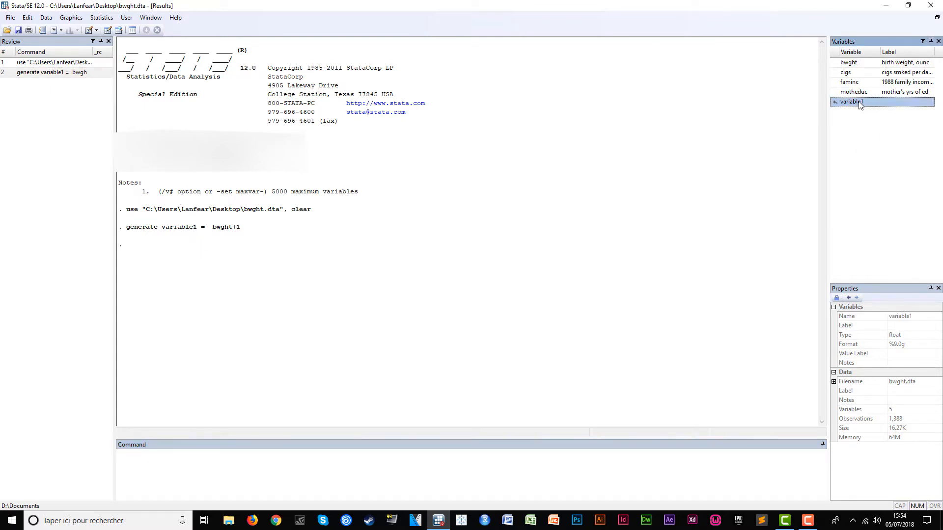
{"action": "left_click", "coordinate": [199, 468]}
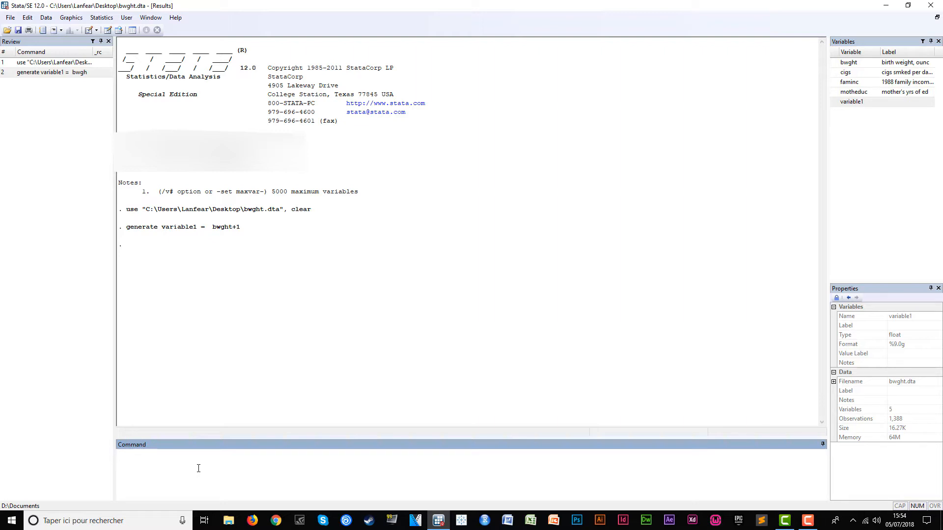
{"action": "type", "text": "browse"}
{"action": "key", "text": "Return"}
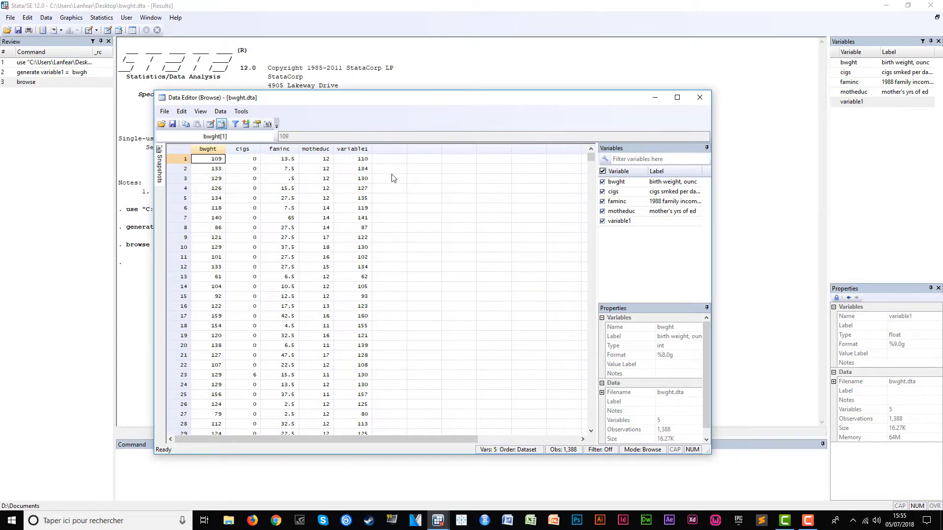
{"action": "left_click", "coordinate": [353, 149]}
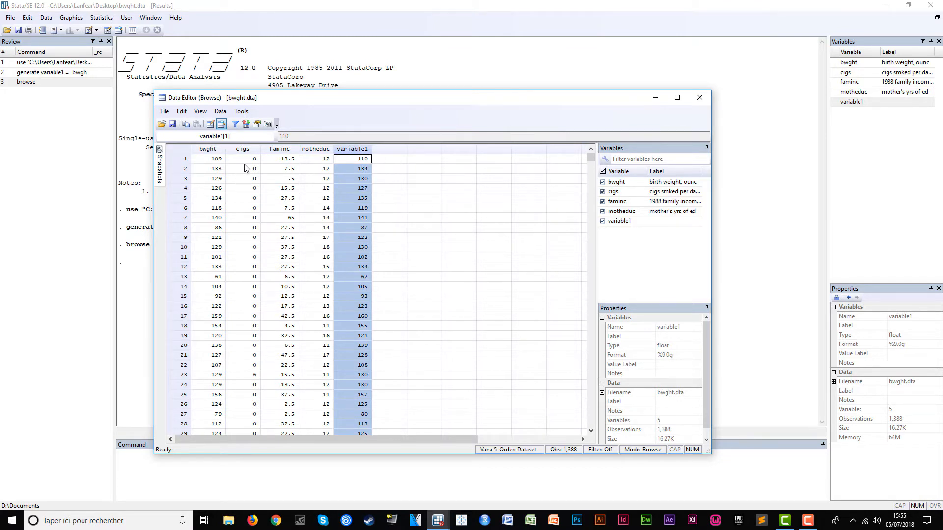
{"action": "scroll", "coordinate": [363, 189], "scroll_direction": "down", "scroll_amount": 4}
{"action": "scroll", "coordinate": [363, 189], "scroll_direction": "down", "scroll_amount": 9}
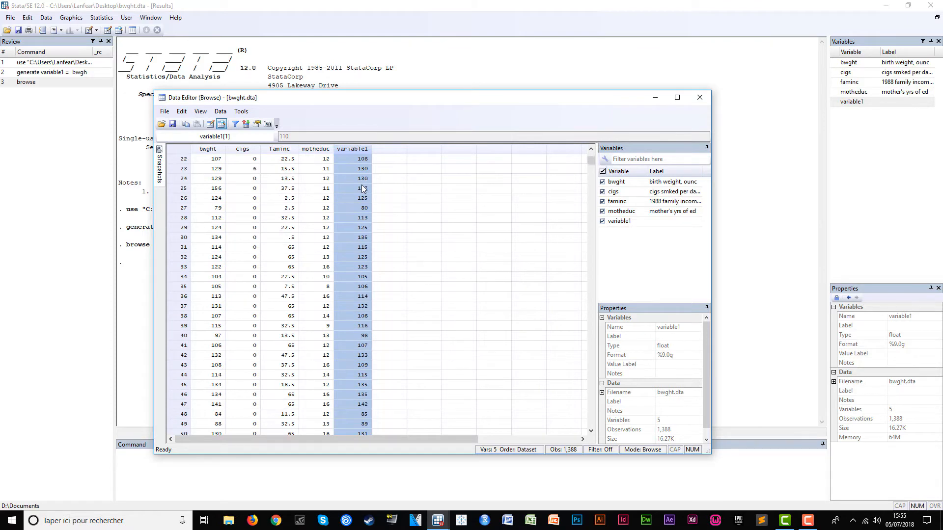
{"action": "scroll", "coordinate": [358, 255], "scroll_direction": "up", "scroll_amount": 9}
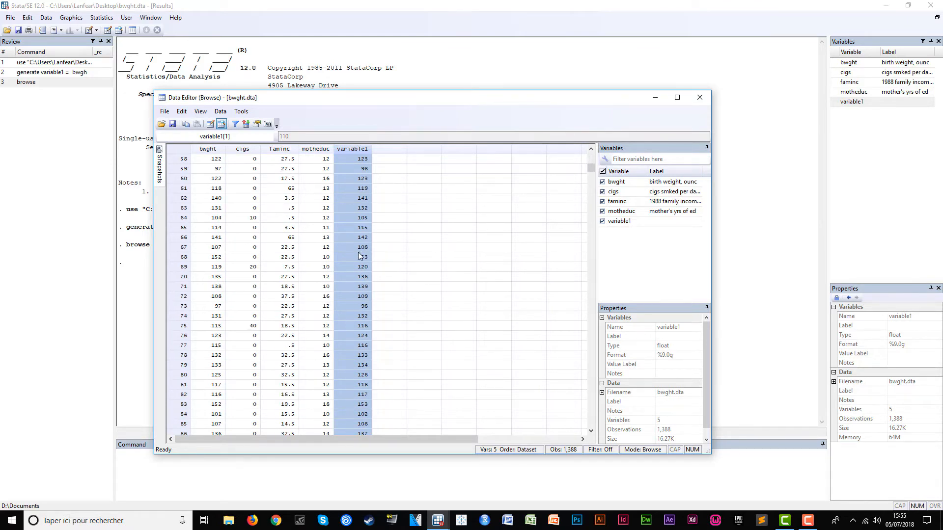
{"action": "scroll", "coordinate": [357, 266], "scroll_direction": "up", "scroll_amount": 4}
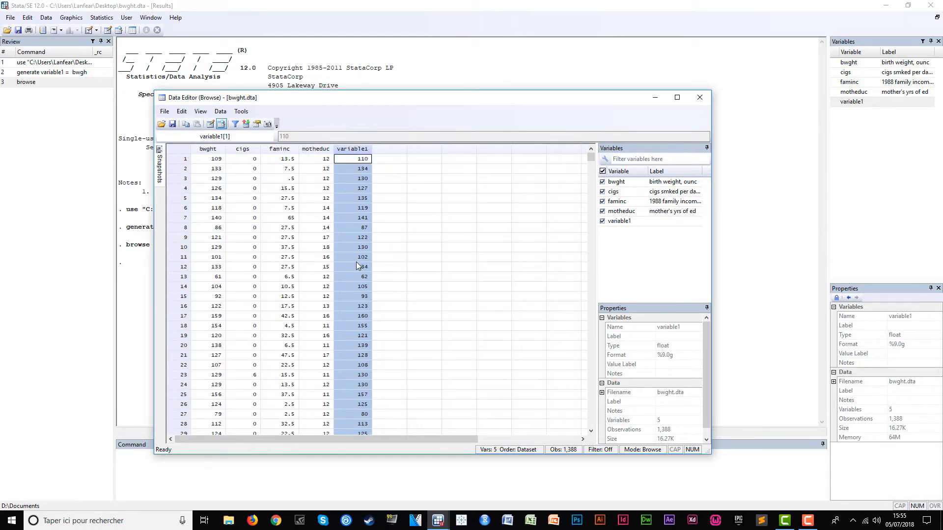
{"action": "left_click", "coordinate": [700, 99]}
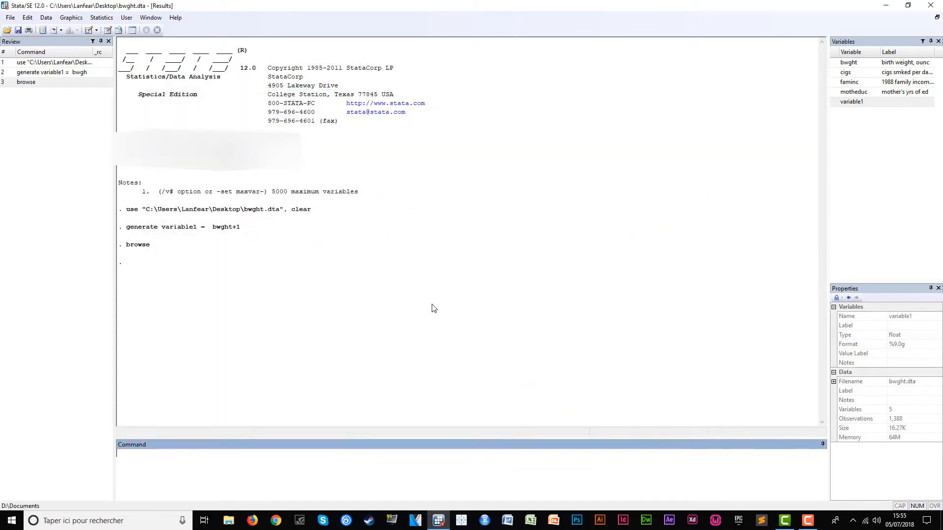
Drop variable1 from the dataset
{"action": "left_click", "coordinate": [207, 466]}
{"action": "type", "text": "drop"}
{"action": "double_click", "coordinate": [852, 102]}
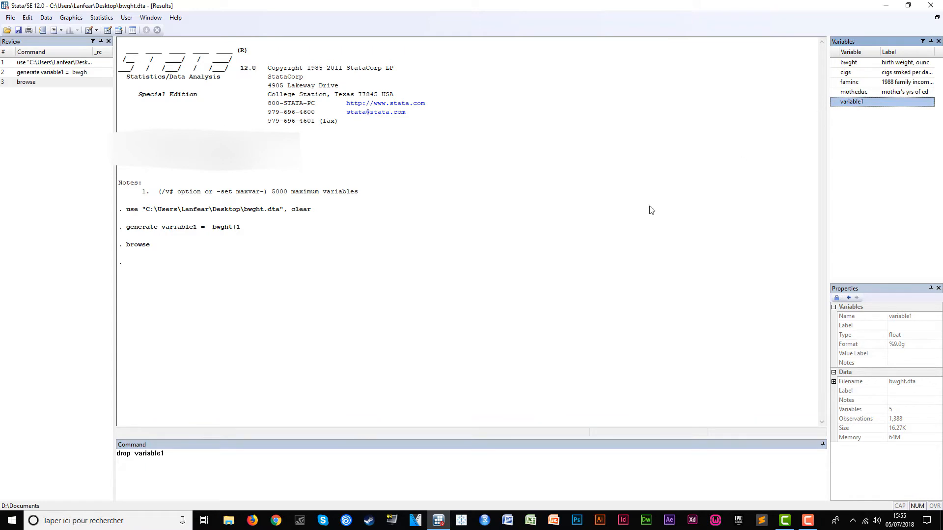
{"action": "left_click", "coordinate": [188, 453]}
{"action": "key", "text": "Return"}
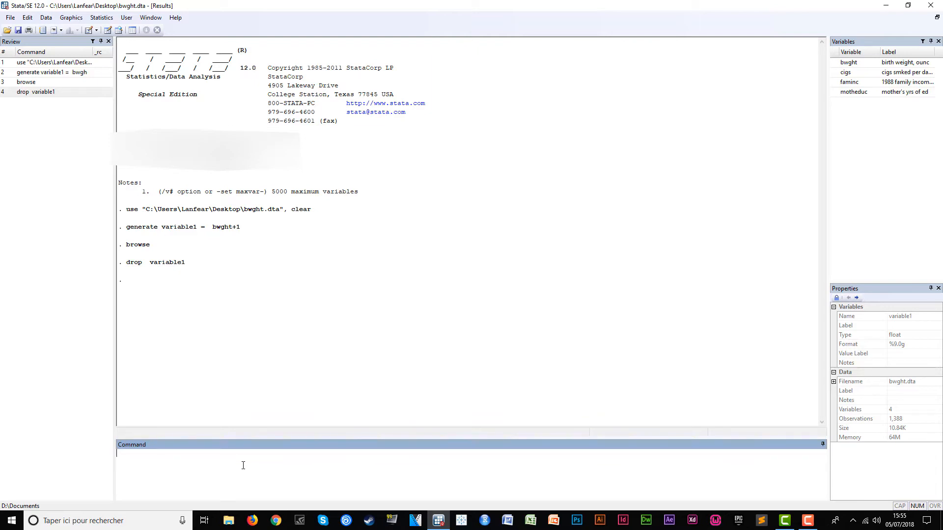
Generate variable2 equal to cigs only for observations where cigs>5, using the abbreviated gen command
{"action": "type", "text": "gen"}
{"action": "type", "text": "variable2 ="}
{"action": "left_click", "coordinate": [850, 76]}
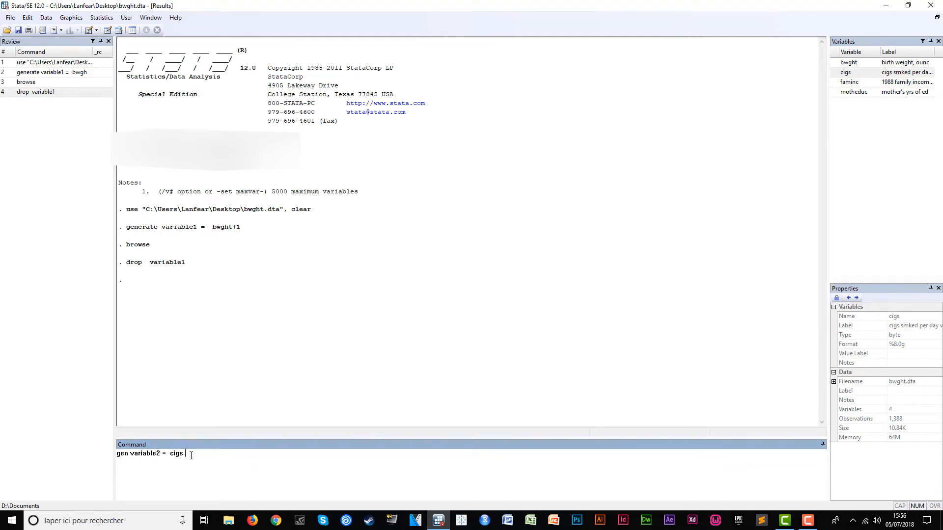
{"action": "type", "text": "if"}
{"action": "left_click", "coordinate": [846, 75]}
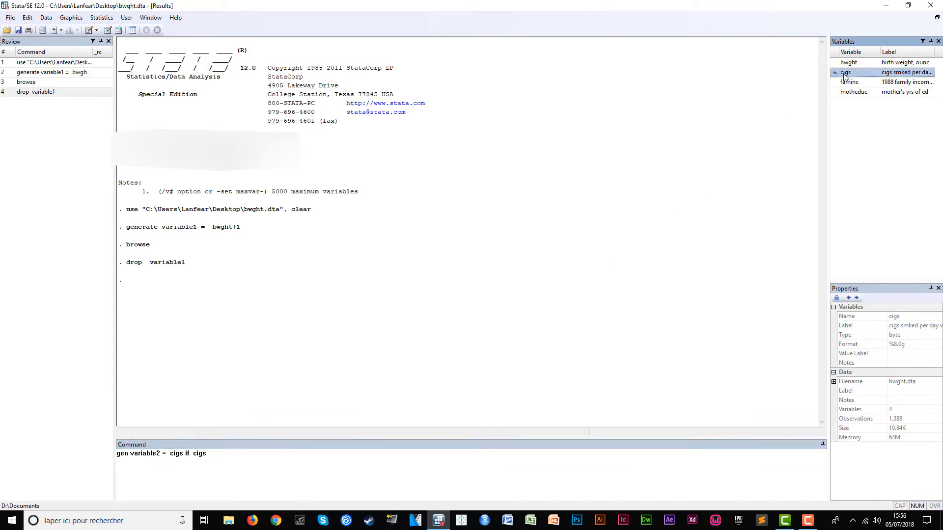
{"action": "left_click", "coordinate": [219, 454]}
{"action": "type", "text": ">"}
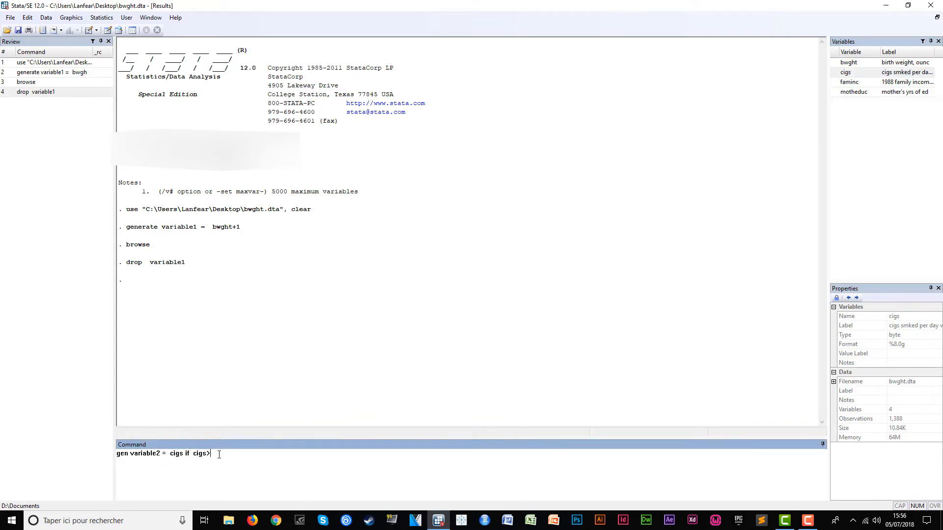
{"action": "type", "text": "5"}
{"action": "key", "text": "Return"}
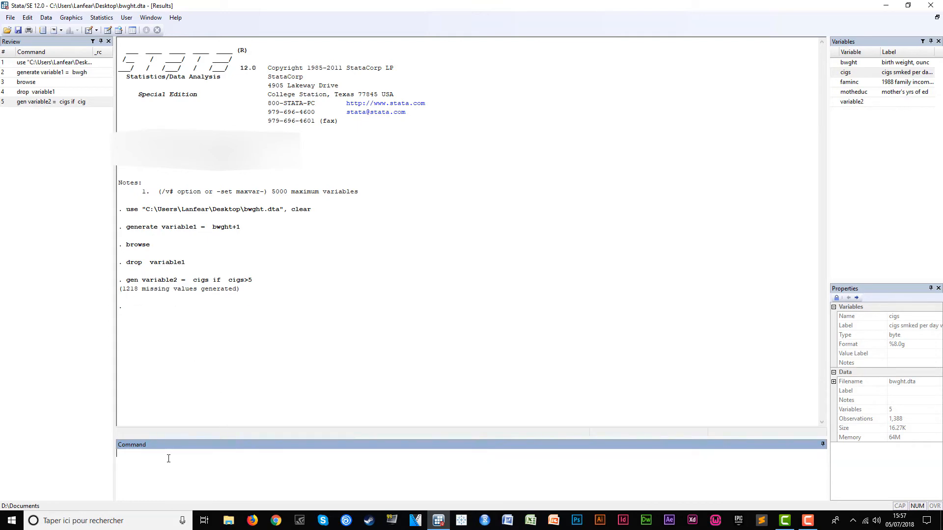
Browse the dataset and compare the variable2 values with cigs down the rows, closing the data viewer when done
{"action": "type", "text": "browse"}
{"action": "key", "text": "Return"}
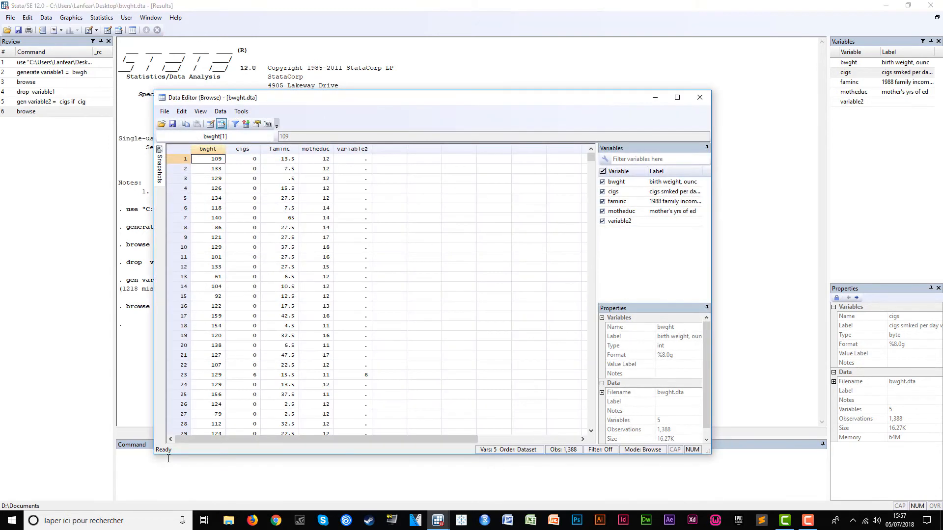
{"action": "left_click", "coordinate": [353, 149]}
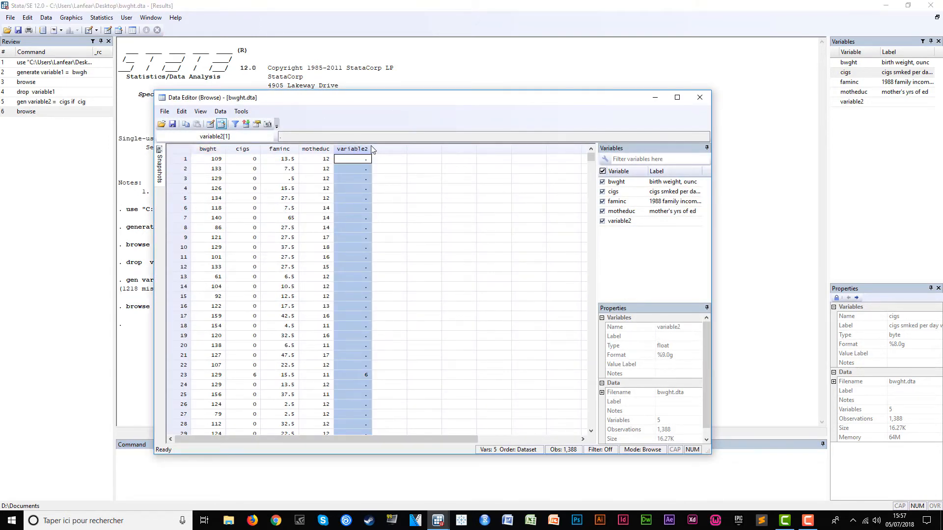
{"action": "scroll", "coordinate": [388, 252], "scroll_direction": "down", "scroll_amount": 2}
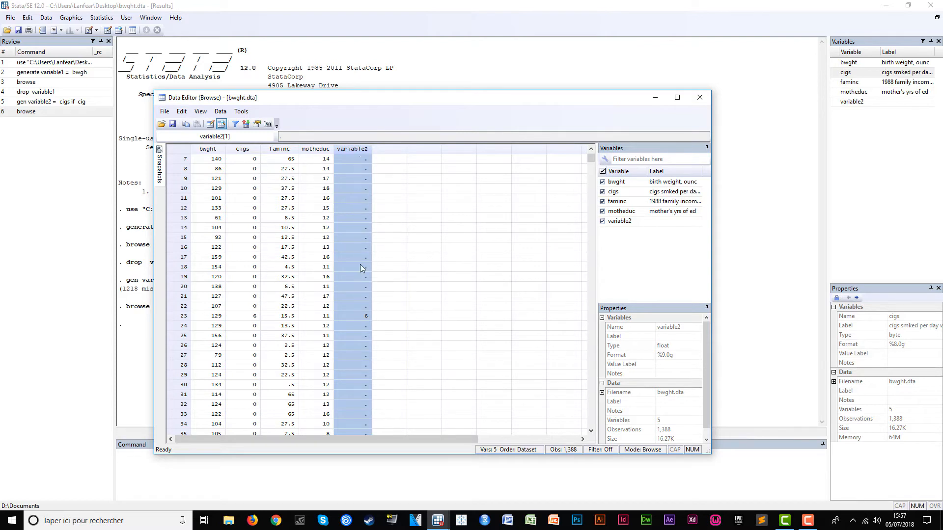
{"action": "left_click", "coordinate": [363, 344]}
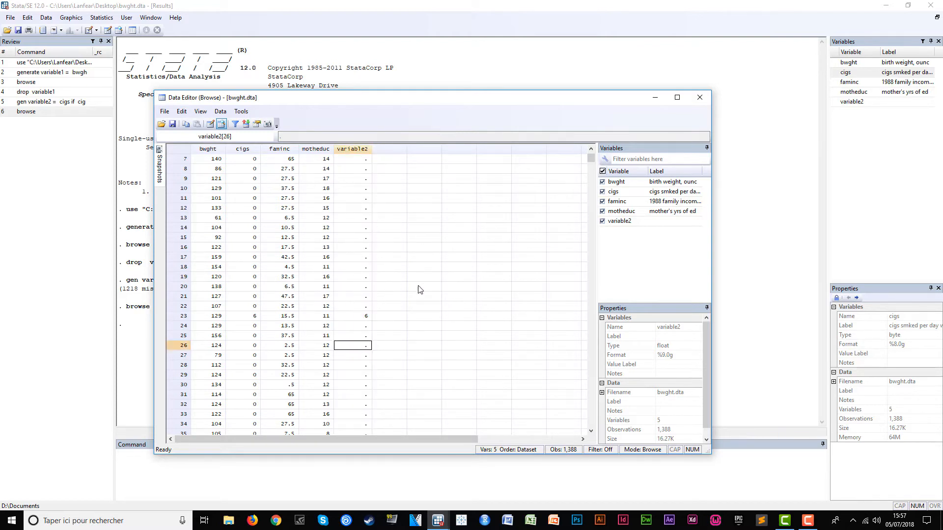
{"action": "scroll", "coordinate": [418, 292], "scroll_direction": "down", "scroll_amount": 7}
{"action": "scroll", "coordinate": [413, 309], "scroll_direction": "up", "scroll_amount": 9}
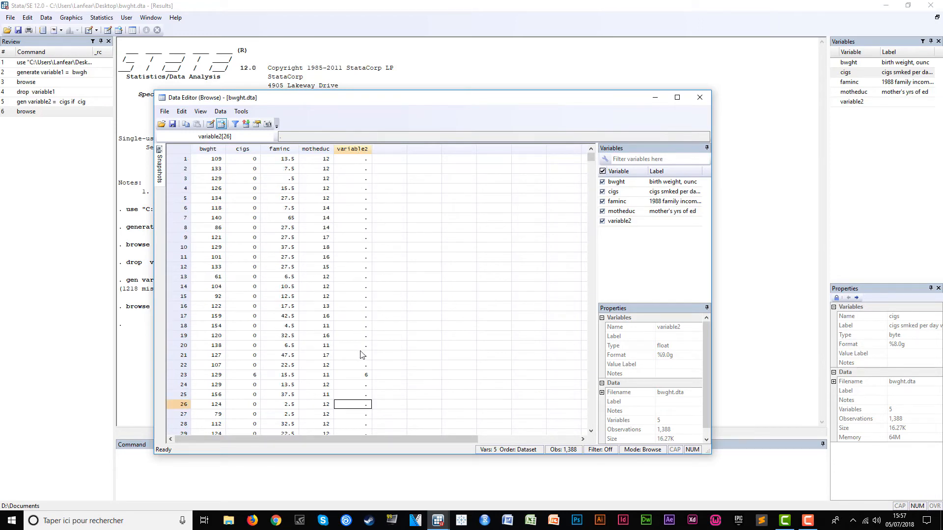
{"action": "scroll", "coordinate": [369, 344], "scroll_direction": "down", "scroll_amount": 20}
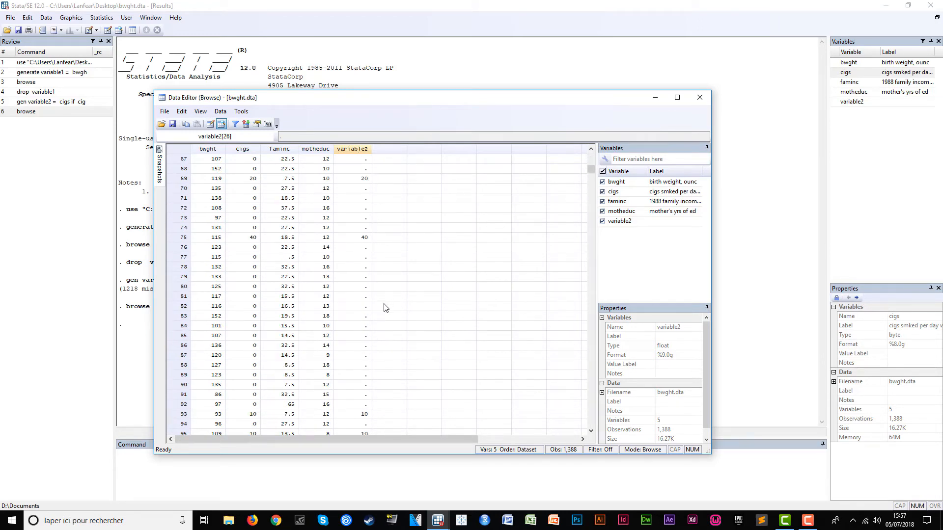
{"action": "scroll", "coordinate": [385, 305], "scroll_direction": "down", "scroll_amount": 20}
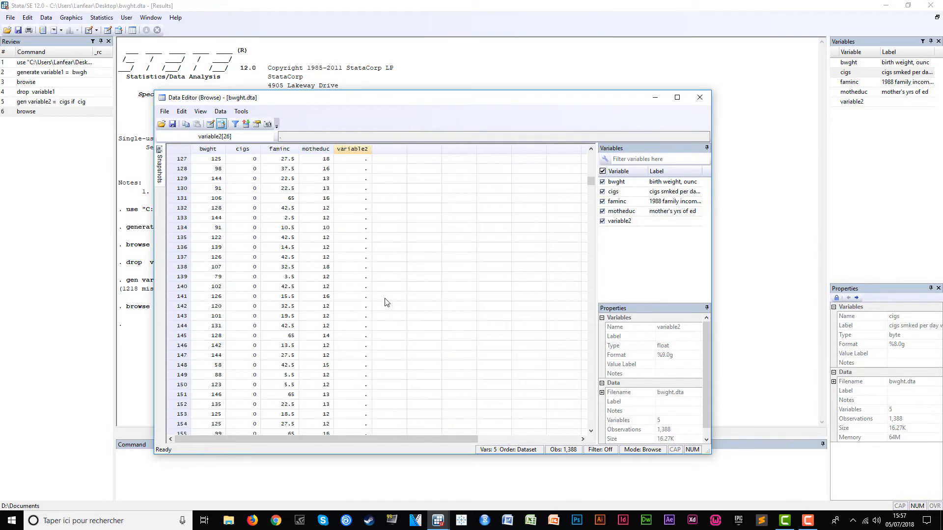
{"action": "scroll", "coordinate": [385, 302], "scroll_direction": "down", "scroll_amount": 20}
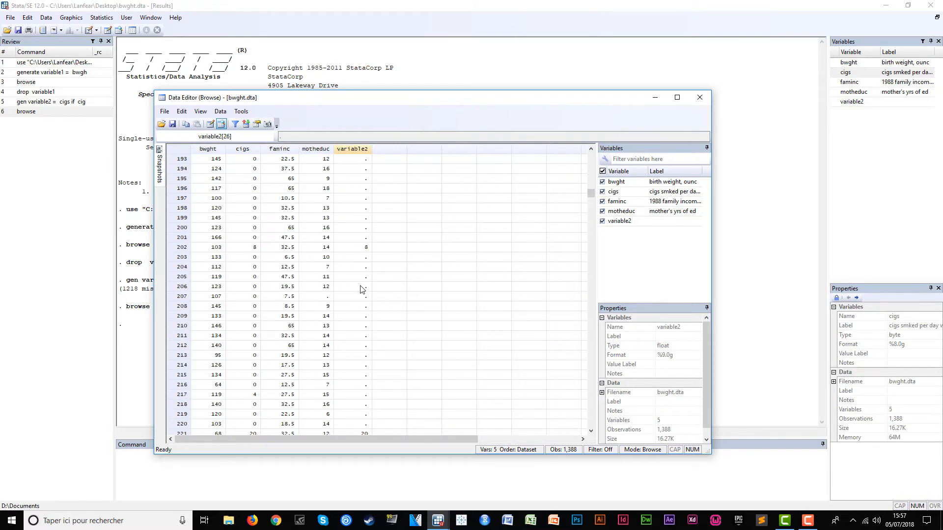
{"action": "scroll", "coordinate": [360, 289], "scroll_direction": "down", "scroll_amount": 7}
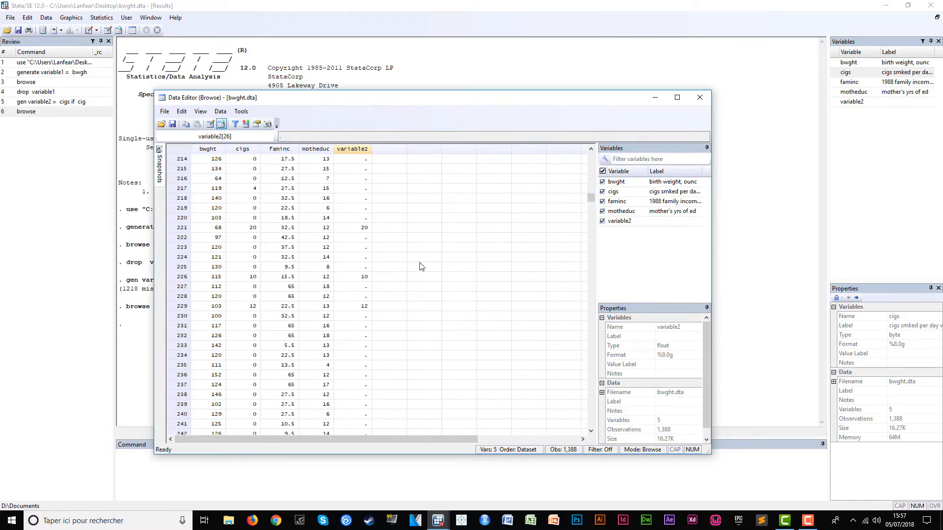
{"action": "scroll", "coordinate": [400, 235], "scroll_direction": "down", "scroll_amount": 6}
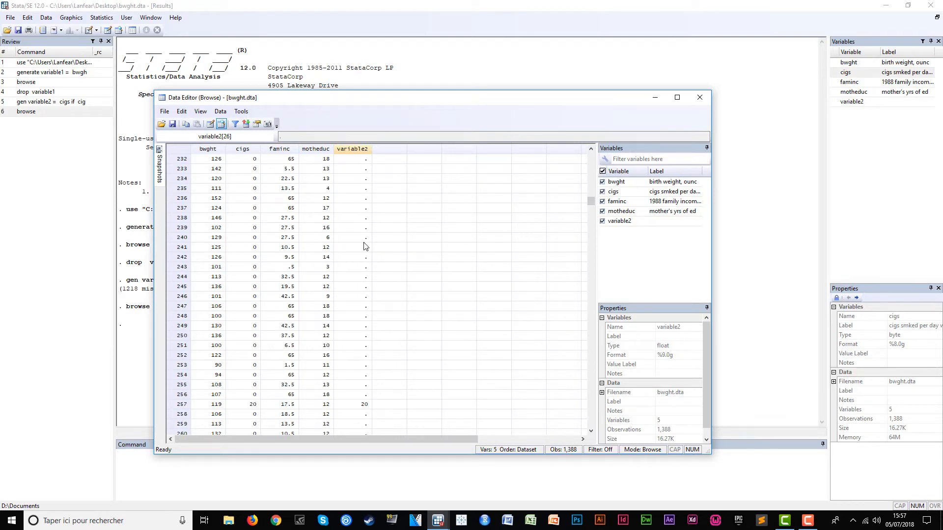
{"action": "scroll", "coordinate": [396, 214], "scroll_direction": "down", "scroll_amount": 6}
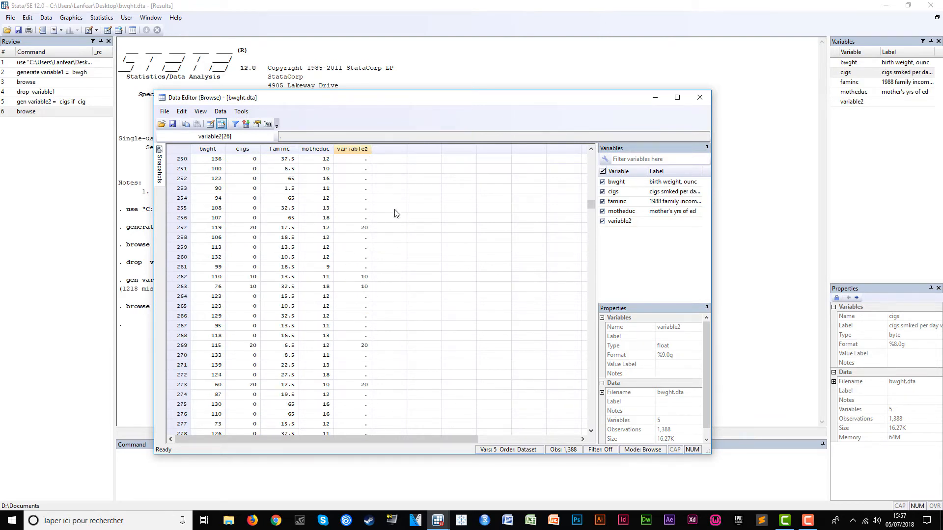
{"action": "left_click", "coordinate": [700, 97]}
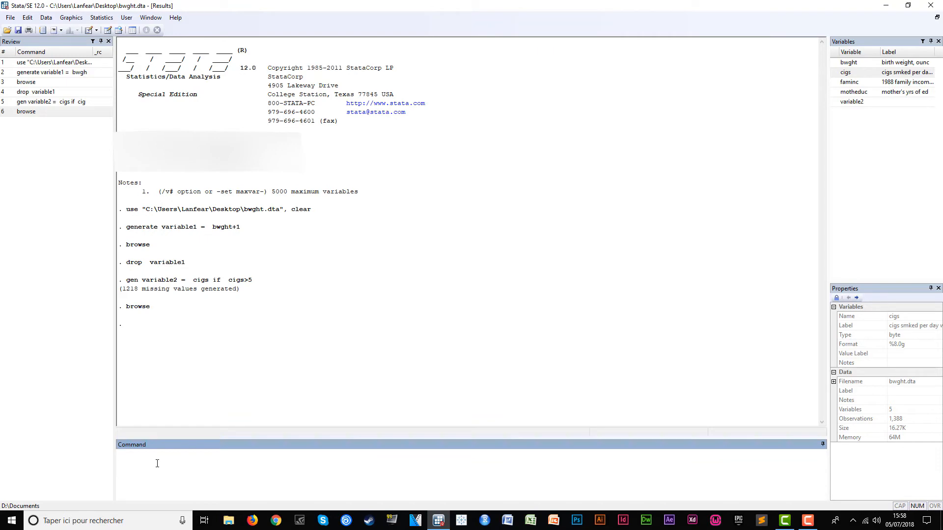
Clear the data in memory and open the dataset pib_2004.dta from the desktop folder
{"action": "type", "text": "clear"}
{"action": "key", "text": "Return"}
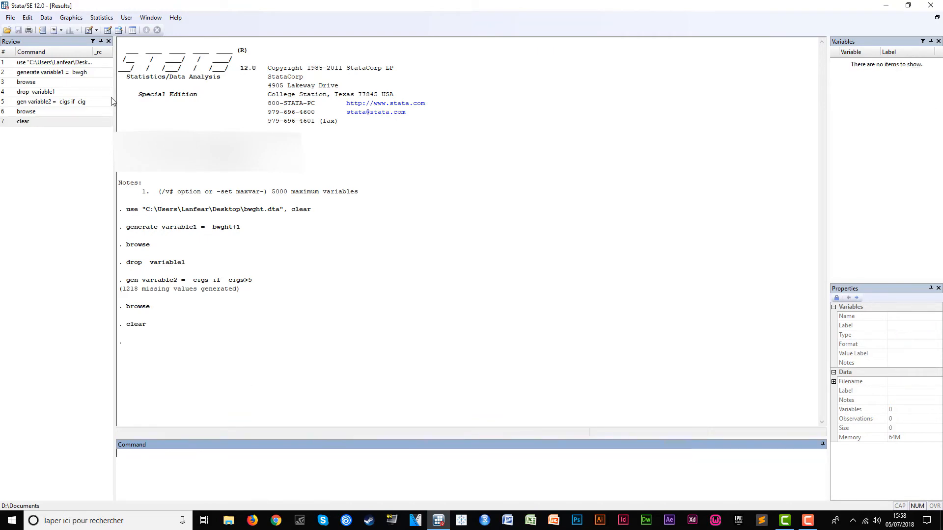
{"action": "left_click", "coordinate": [10, 17]}
{"action": "left_click", "coordinate": [24, 29]}
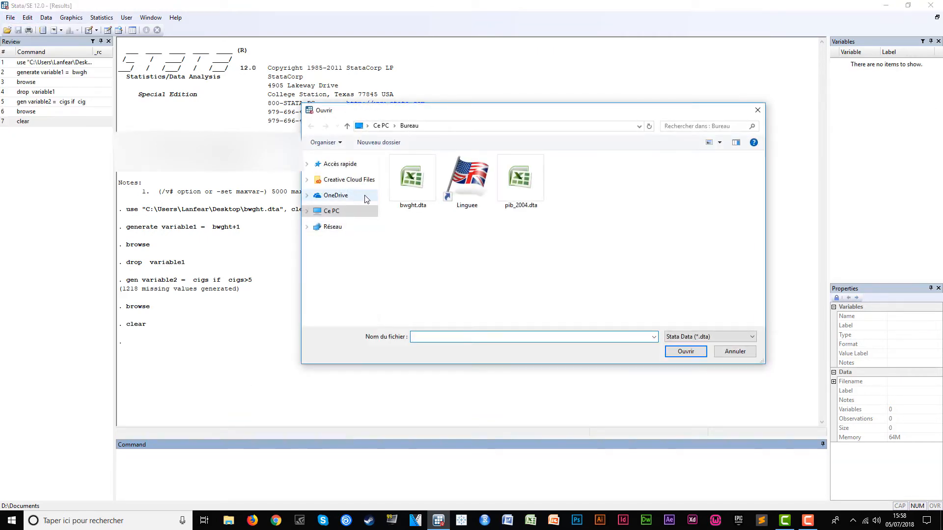
{"action": "left_click", "coordinate": [530, 194]}
{"action": "left_click", "coordinate": [686, 352]}
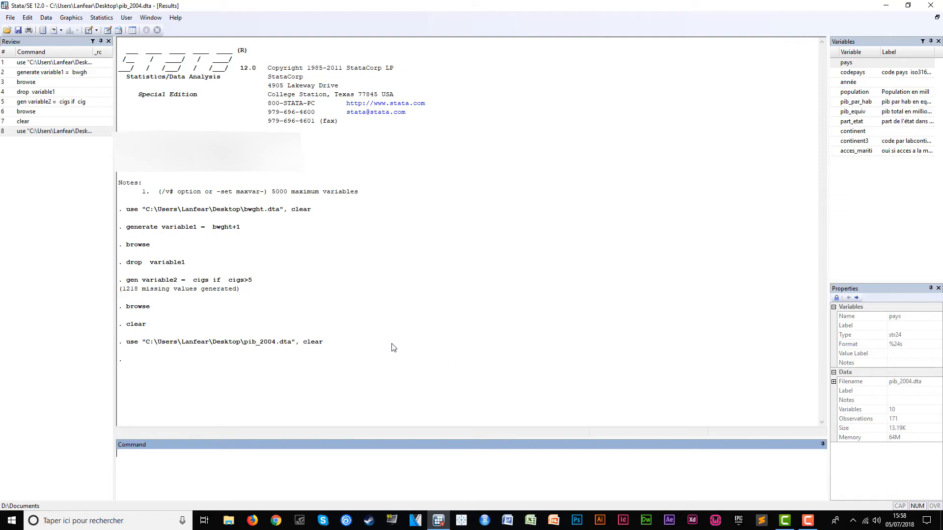
Inspect the properties of pib_par_hab and acces_maritime, and browse the pib_2004 data
{"action": "left_click", "coordinate": [864, 102]}
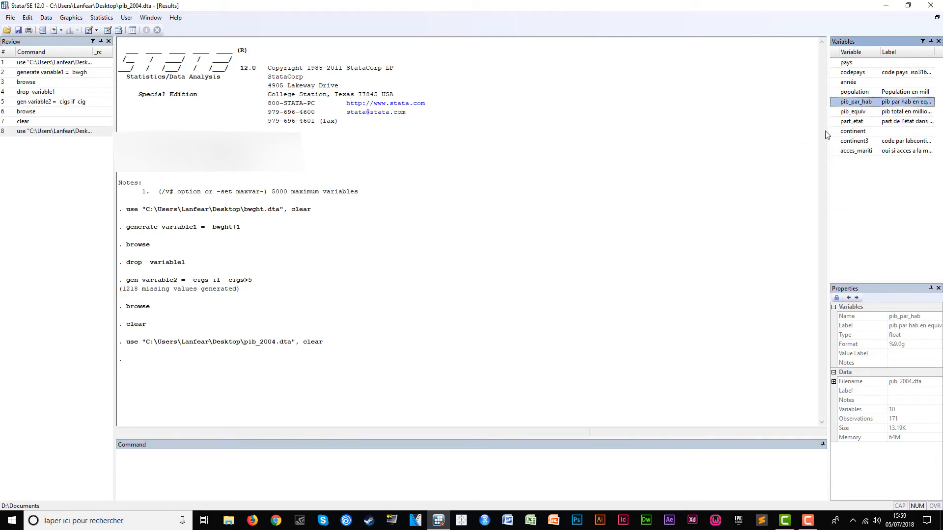
{"action": "left_click", "coordinate": [858, 153]}
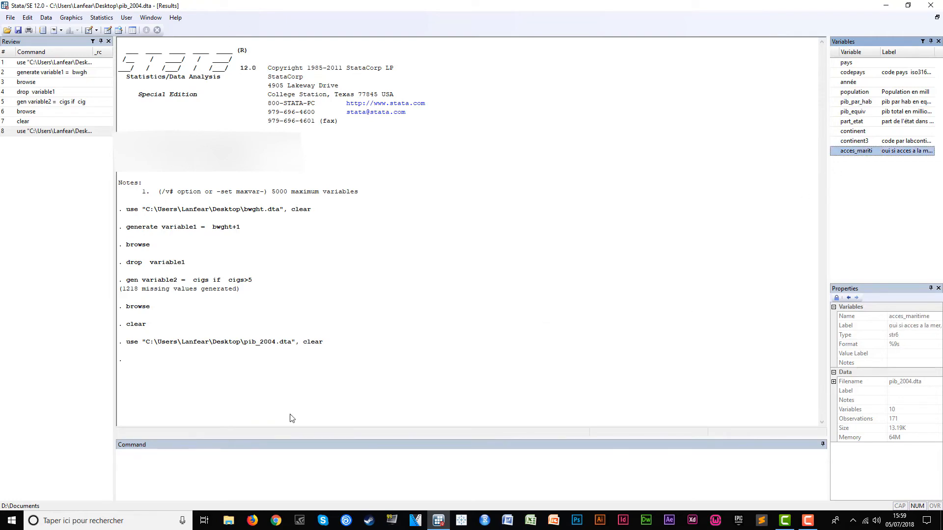
{"action": "left_click", "coordinate": [156, 457]}
{"action": "type", "text": "browse"}
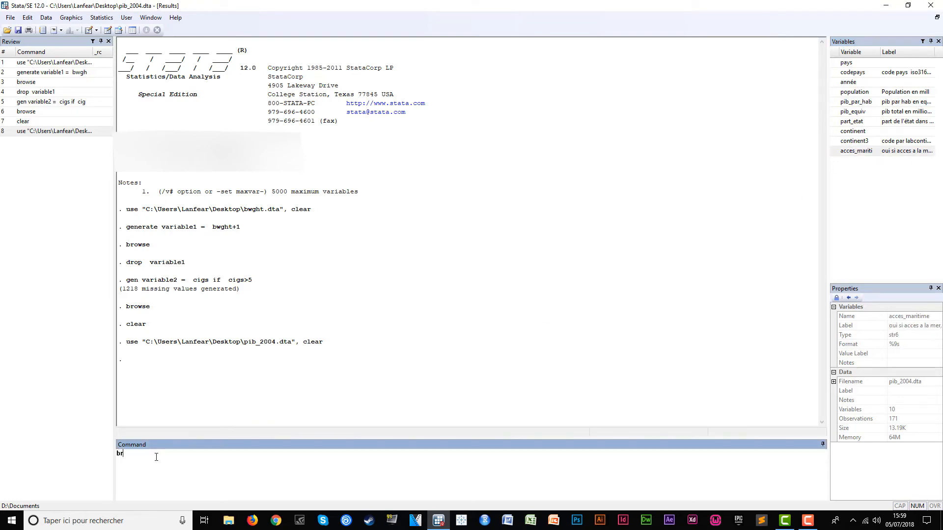
{"action": "key", "text": "Return"}
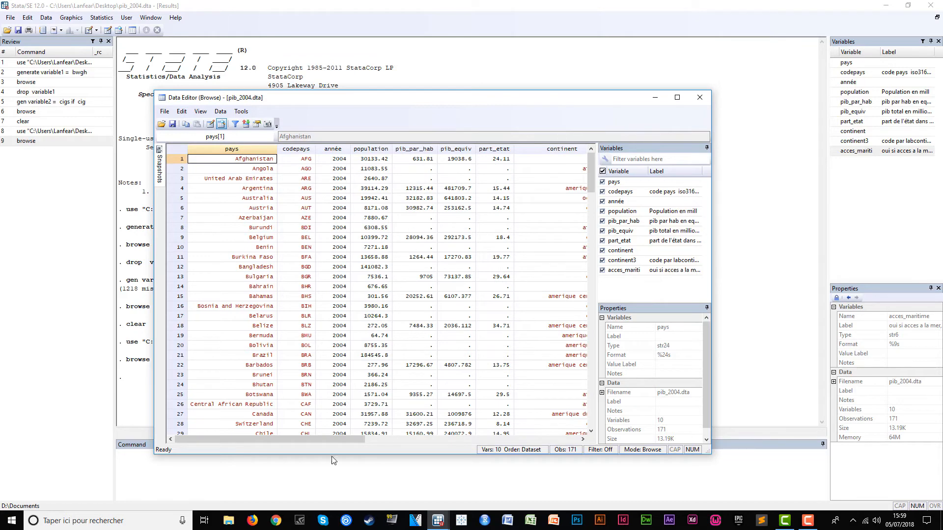
Look through the remaining columns of the pib_2004 data up to acces_maritime, closing the data viewer when done
{"action": "left_click_drag", "start_coordinate": [329, 441], "coordinate": [353, 445]}
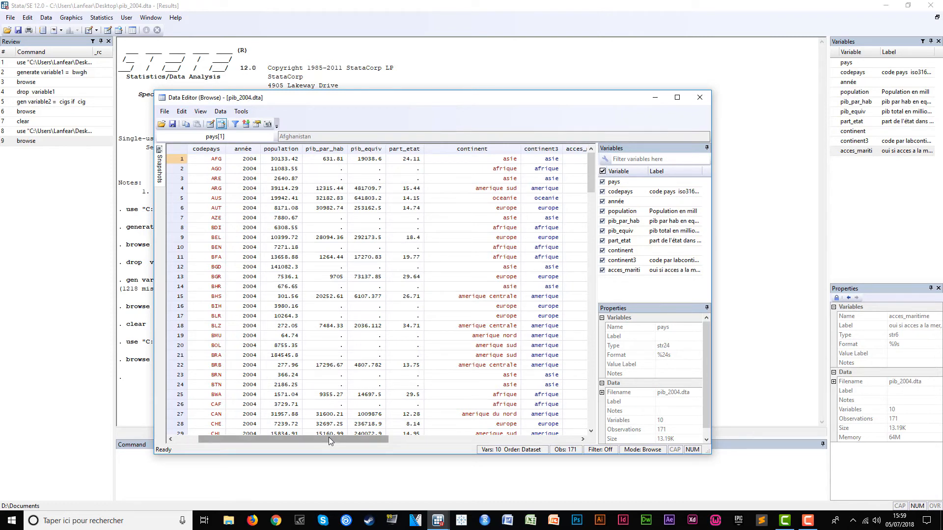
{"action": "left_click_drag", "start_coordinate": [328, 440], "coordinate": [376, 439]}
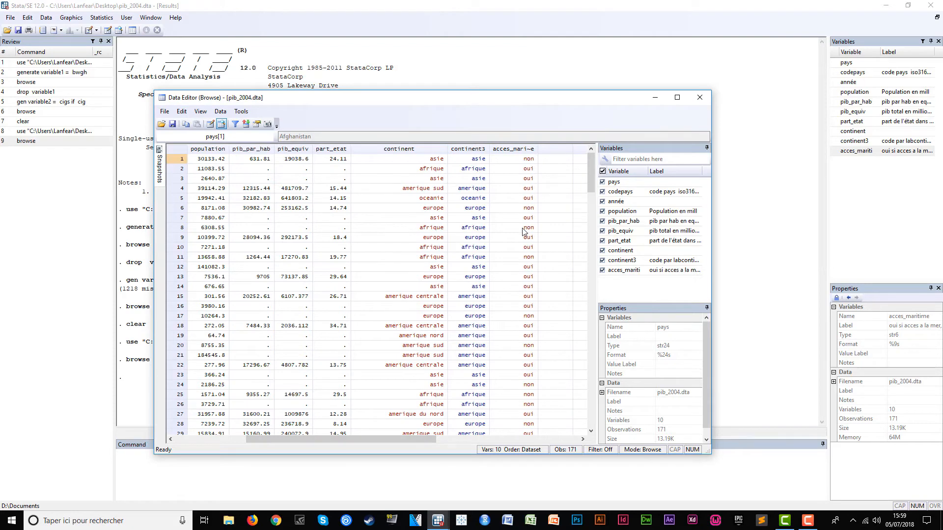
{"action": "mouse_move", "coordinate": [592, 156]}
{"action": "left_mouse_down"}
{"action": "mouse_move", "coordinate": [586, 324]}
{"action": "mouse_move", "coordinate": [600, 142]}
{"action": "left_mouse_up"}
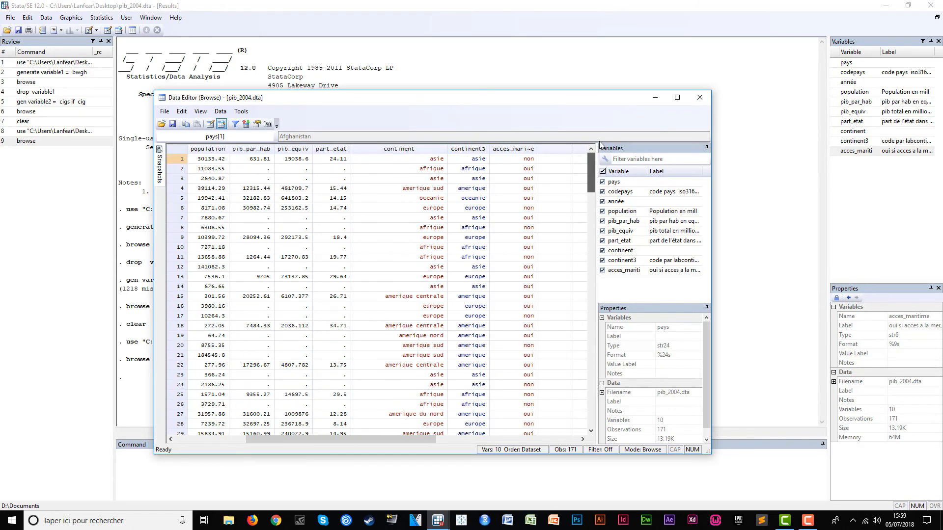
{"action": "left_click", "coordinate": [699, 99]}
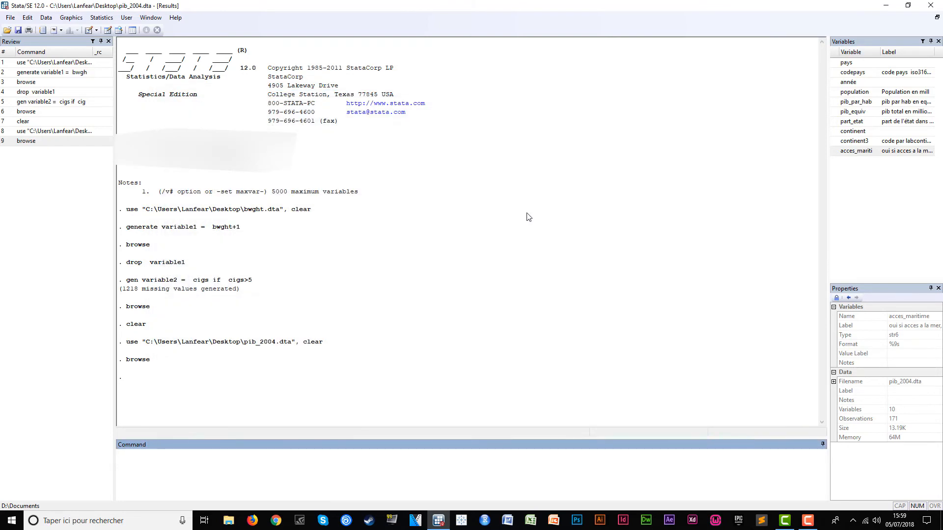
Cross-tabulate pib_par_hab against acces_maritime with the tabulate command and display the complete output
{"action": "left_click", "coordinate": [165, 460]}
{"action": "type", "text": "tabulate"}
{"action": "left_click", "coordinate": [855, 101]}
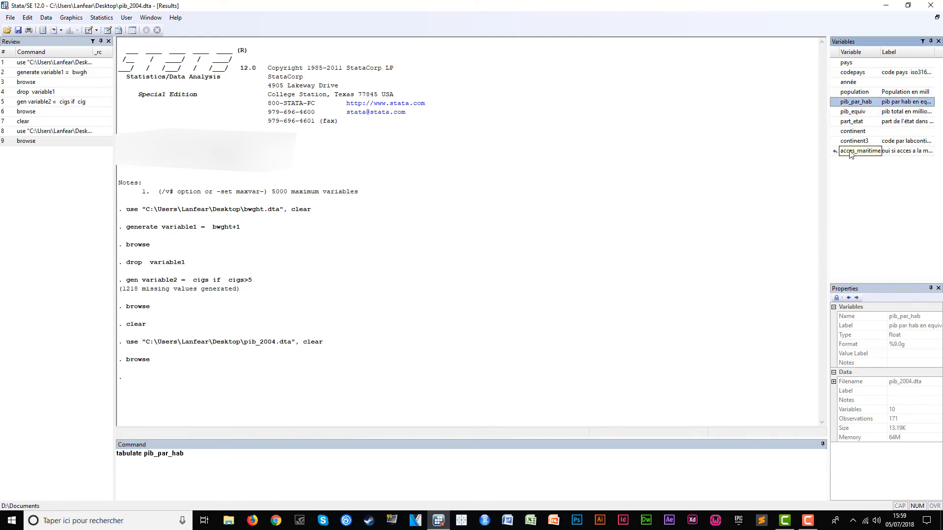
{"action": "left_click", "coordinate": [855, 153]}
{"action": "left_click", "coordinate": [271, 454]}
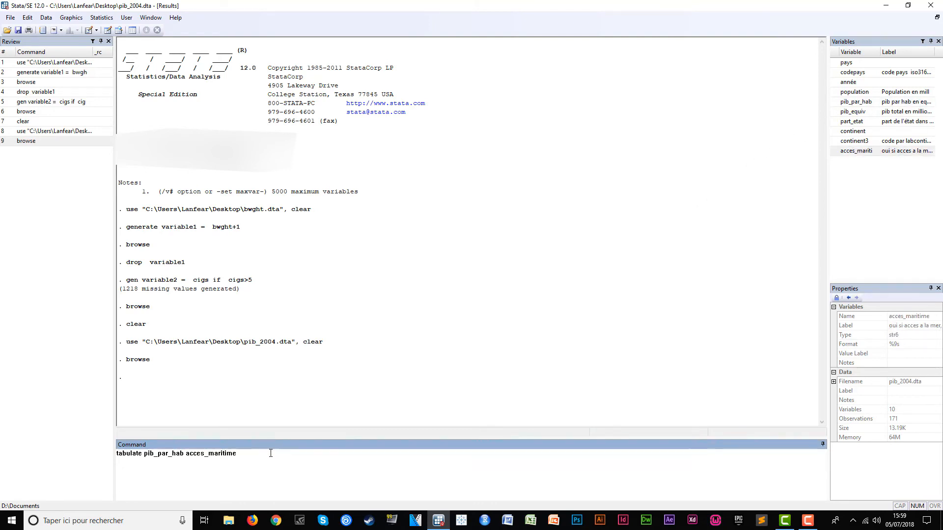
{"action": "key", "text": "Return"}
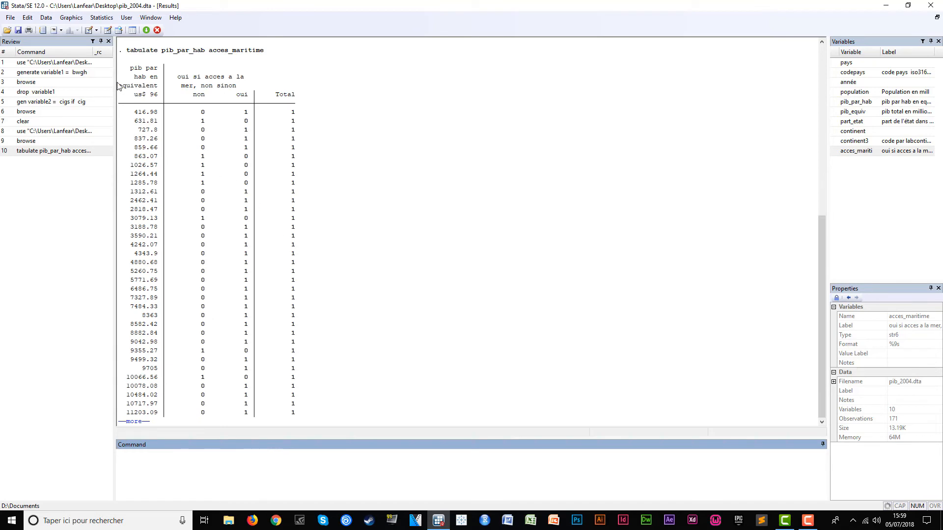
{"action": "left_click", "coordinate": [138, 423]}
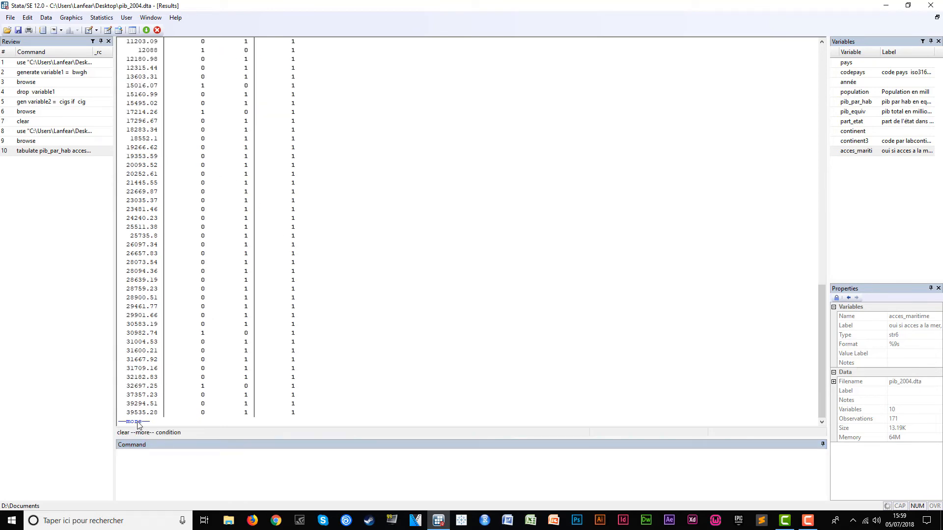
{"action": "left_click", "coordinate": [138, 422]}
Review the pib_par_hab by acces_maritime table from its first row to the totals
{"action": "scroll", "coordinate": [146, 181], "scroll_direction": "up", "scroll_amount": 20}
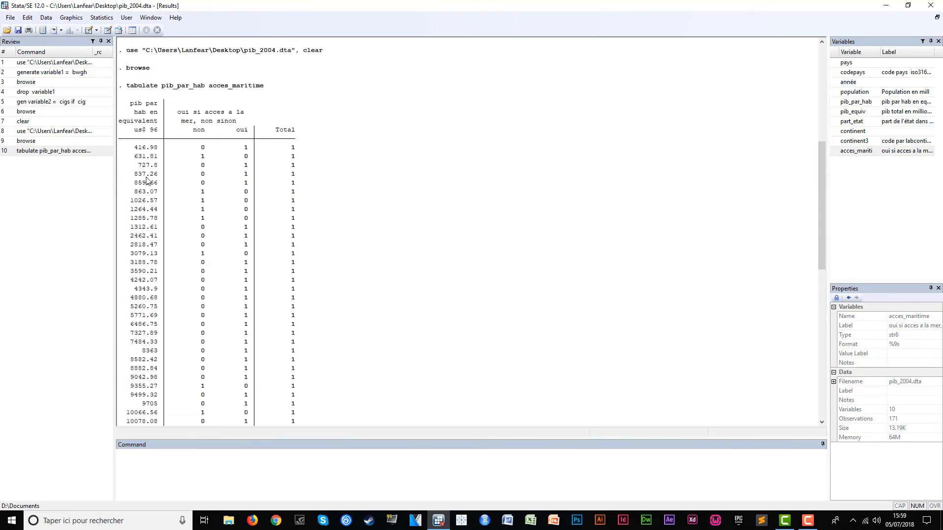
{"action": "scroll", "coordinate": [147, 180], "scroll_direction": "up", "scroll_amount": 1}
{"action": "scroll", "coordinate": [148, 133], "scroll_direction": "down", "scroll_amount": 12}
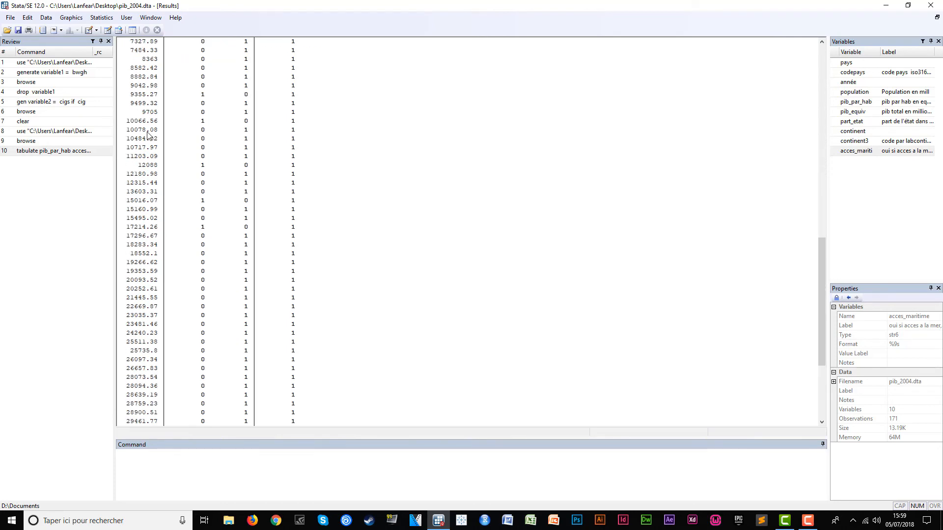
{"action": "scroll", "coordinate": [147, 134], "scroll_direction": "down", "scroll_amount": 6}
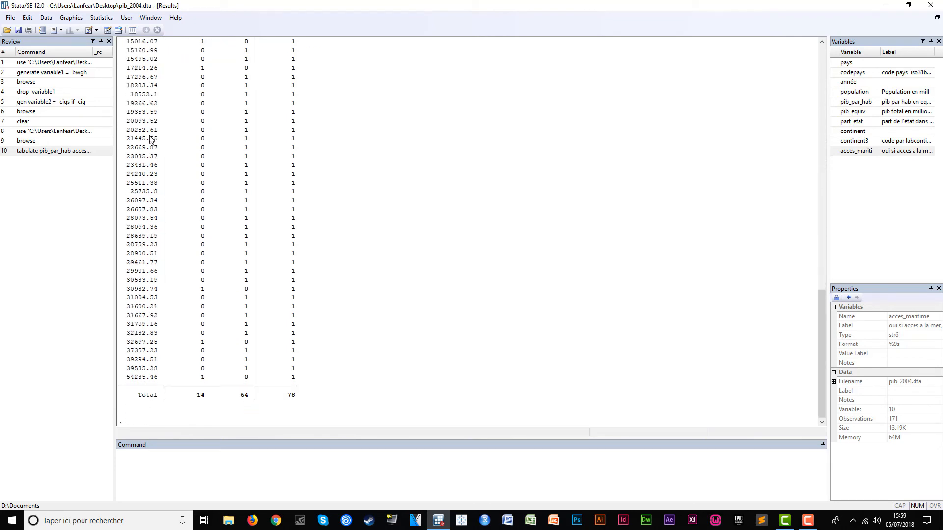
{"action": "scroll", "coordinate": [150, 139], "scroll_direction": "up", "scroll_amount": 17}
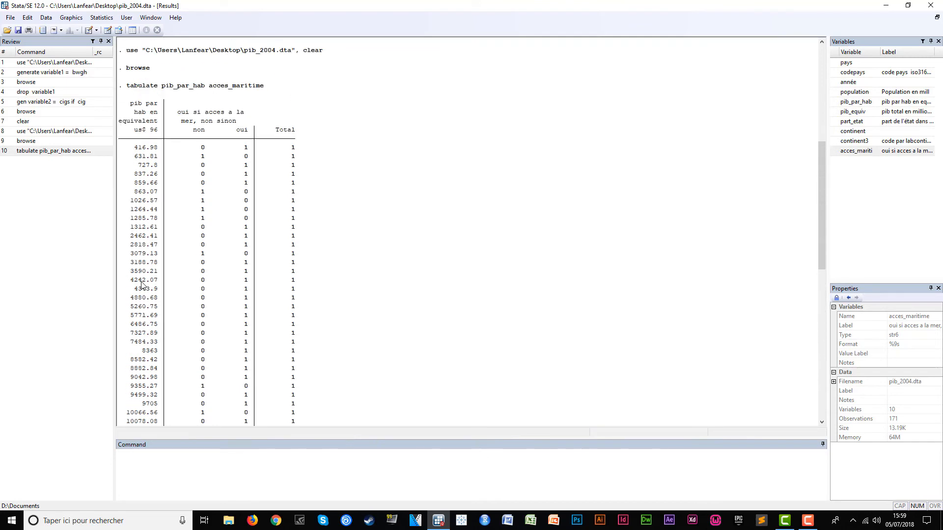
{"action": "scroll", "coordinate": [141, 284], "scroll_direction": "down", "scroll_amount": 17}
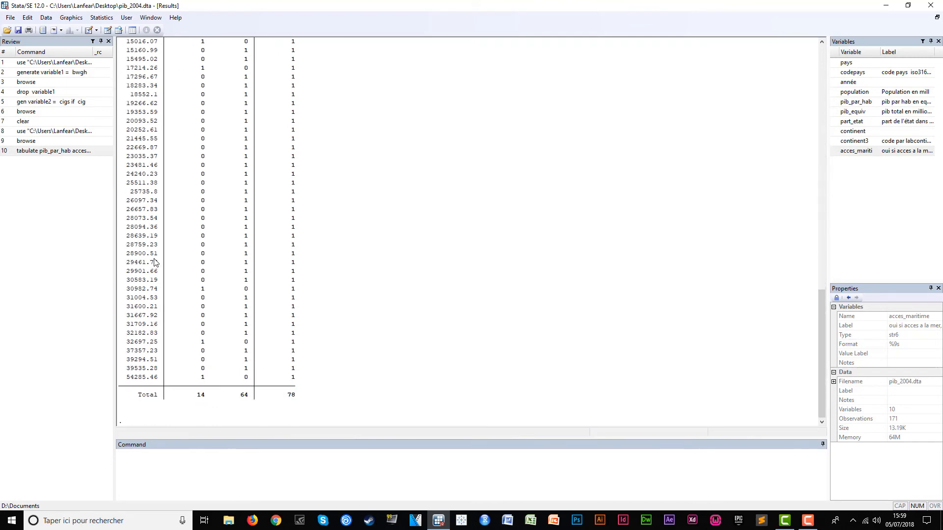
Try to create a four-group class variable with egen classe_ pib_par_hab = cut( pib_par_hab), group(4)
{"action": "left_click", "coordinate": [148, 460]}
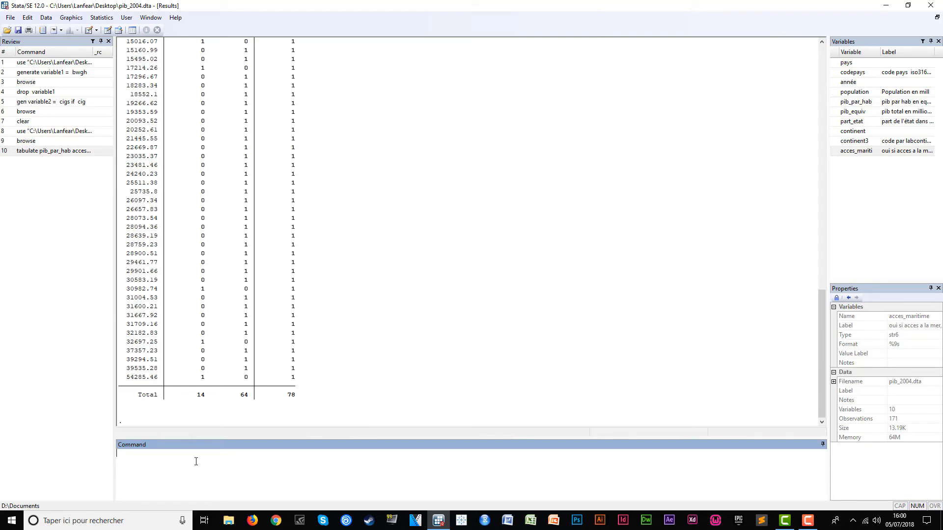
{"action": "type", "text": "egen c"}
{"action": "type", "text": "lasse_"}
{"action": "left_click", "coordinate": [853, 103]}
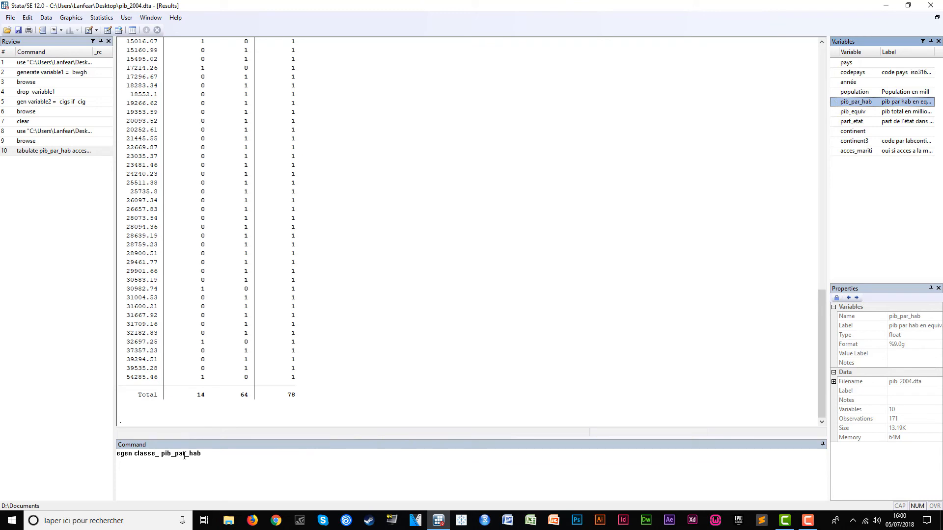
{"action": "left_click", "coordinate": [226, 496]}
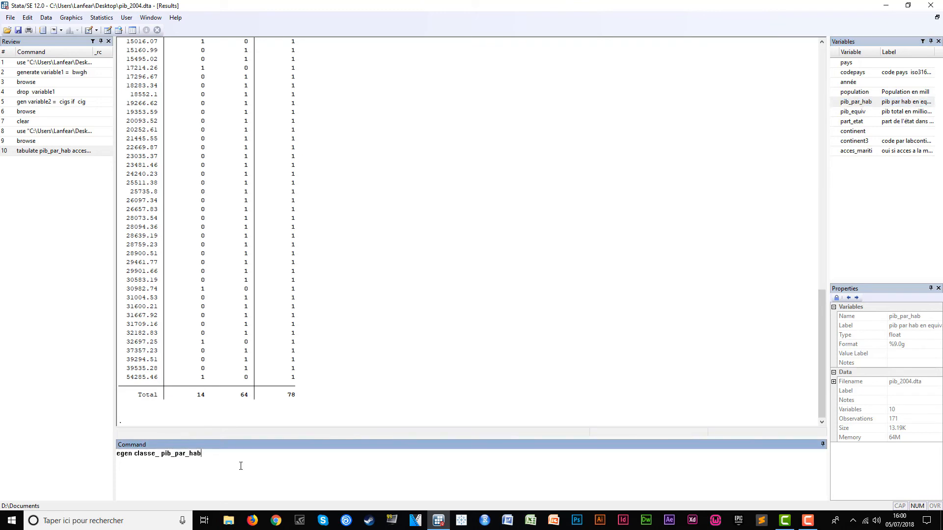
{"action": "type", "text": "cut("}
{"action": "double_click", "coordinate": [856, 102]}
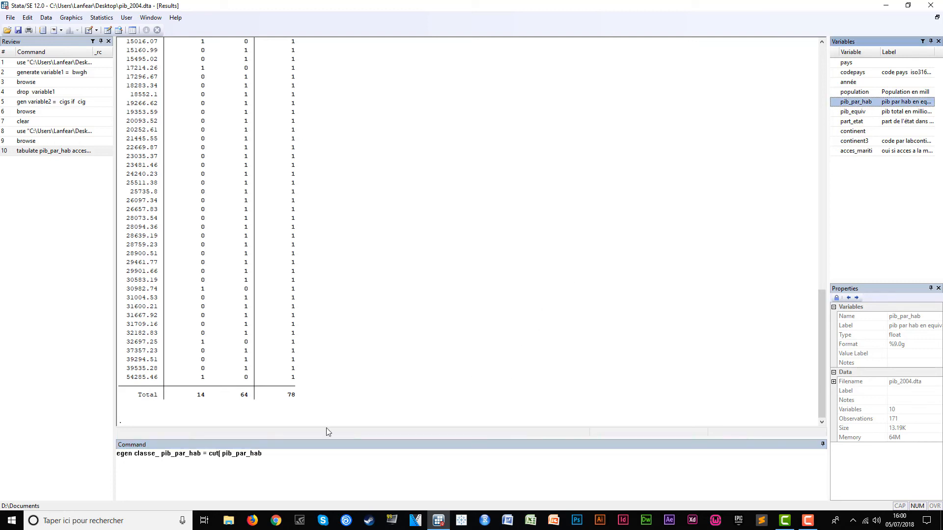
{"action": "left_click", "coordinate": [283, 484]}
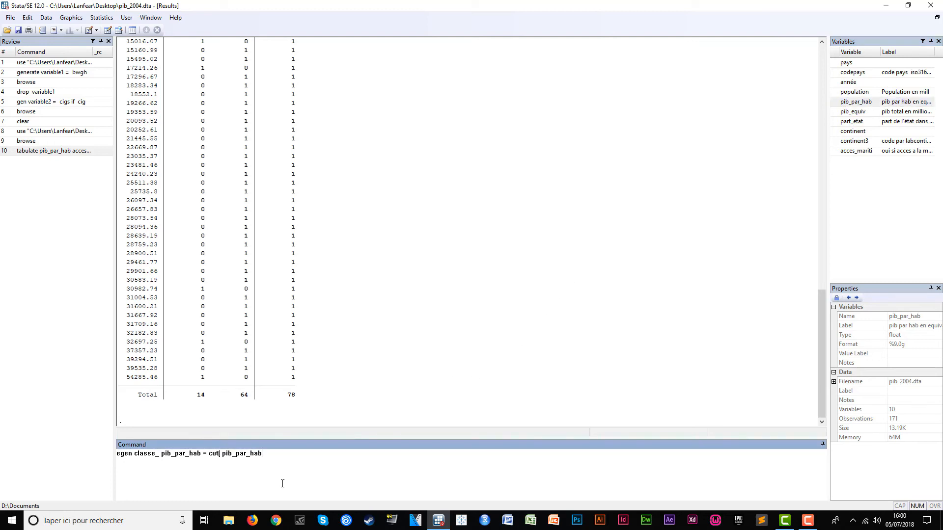
{"action": "type", "text": "), groupe"}
{"action": "type", "text": "4"}
{"action": "key", "text": "Return"}
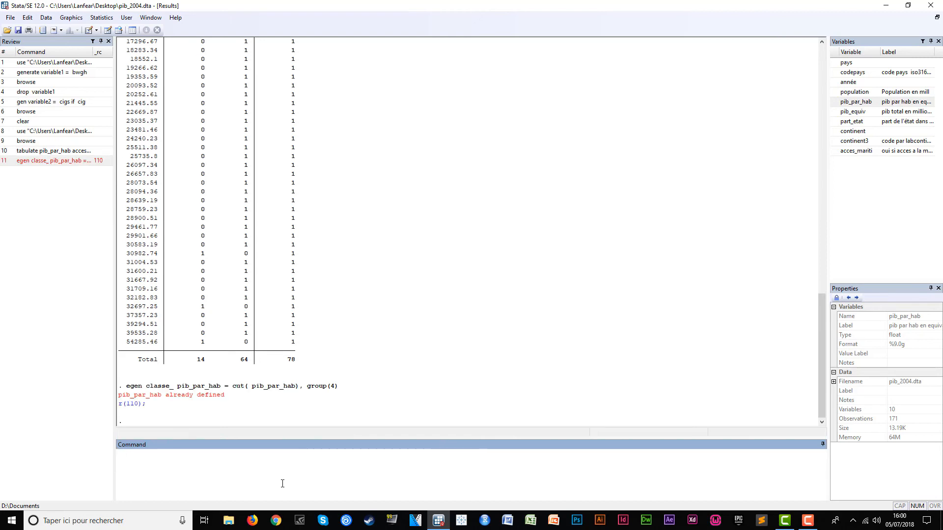
Correct the egen command's new variable name to classe_pib, create it with cut( pib_par_hab), group(4), and select it to view its properties
{"action": "left_click", "coordinate": [69, 162]}
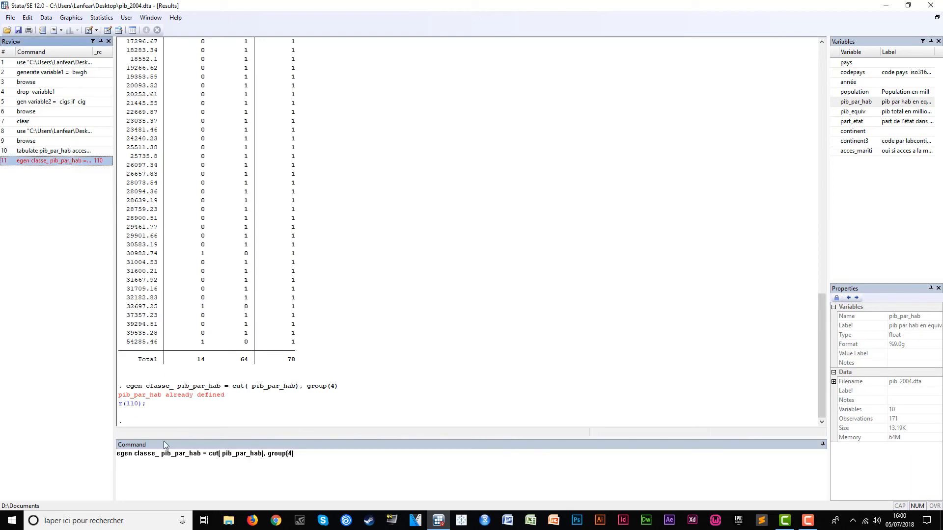
{"action": "left_click", "coordinate": [201, 454]}
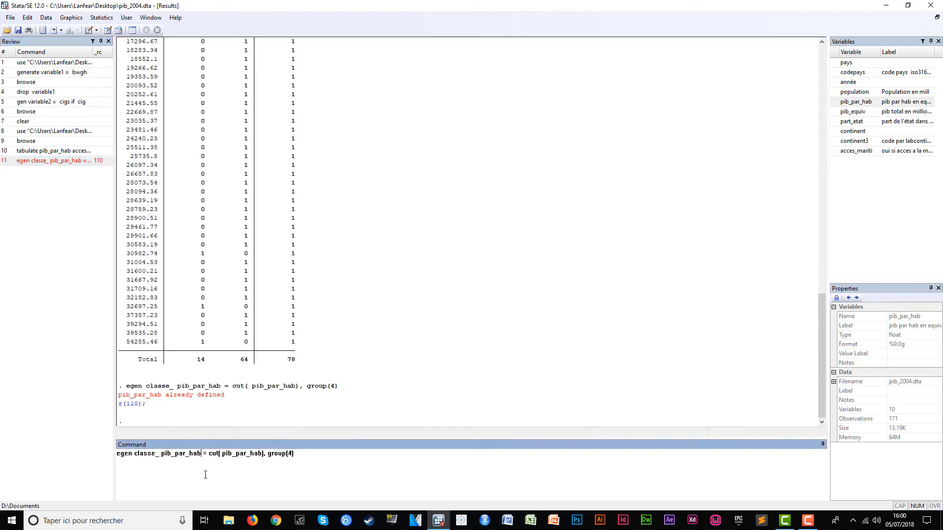
{"action": "key", "text": "BackSpace"}
{"action": "key", "text": "BackSpace"}
{"action": "key", "text": "BackSpace"}
{"action": "key", "text": "BackSpace"}
{"action": "key", "text": "BackSpace"}
{"action": "key", "text": "BackSpace"}
{"action": "key", "text": "BackSpace"}
{"action": "key", "text": "BackSpace"}
{"action": "key", "text": "BackSpace"}
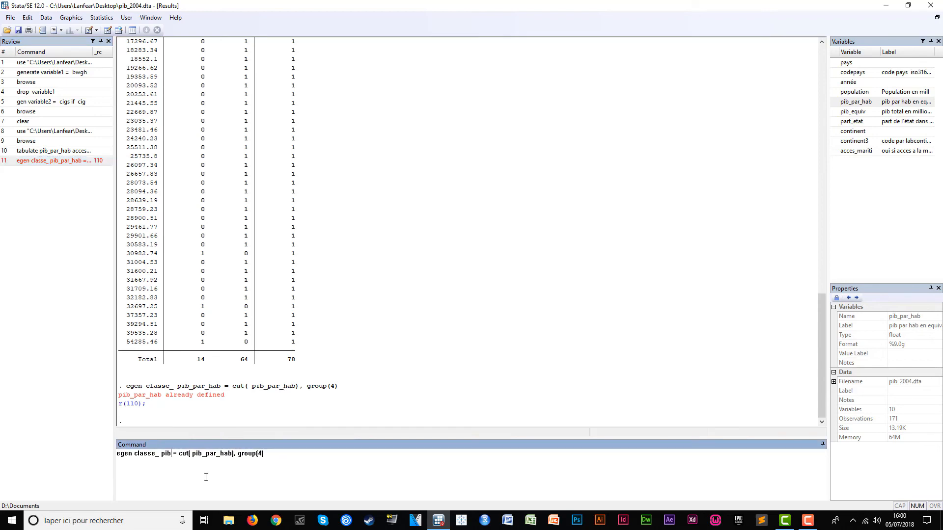
{"action": "key", "text": "BackSpace"}
{"action": "key", "text": "BackSpace"}
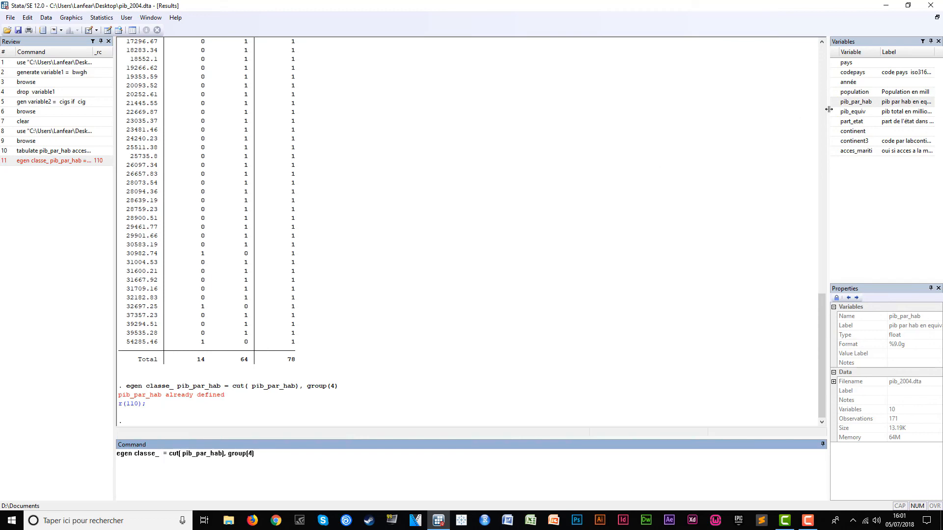
{"action": "key", "text": "BackSpace"}
{"action": "type", "text": "pib"}
{"action": "key", "text": "Return"}
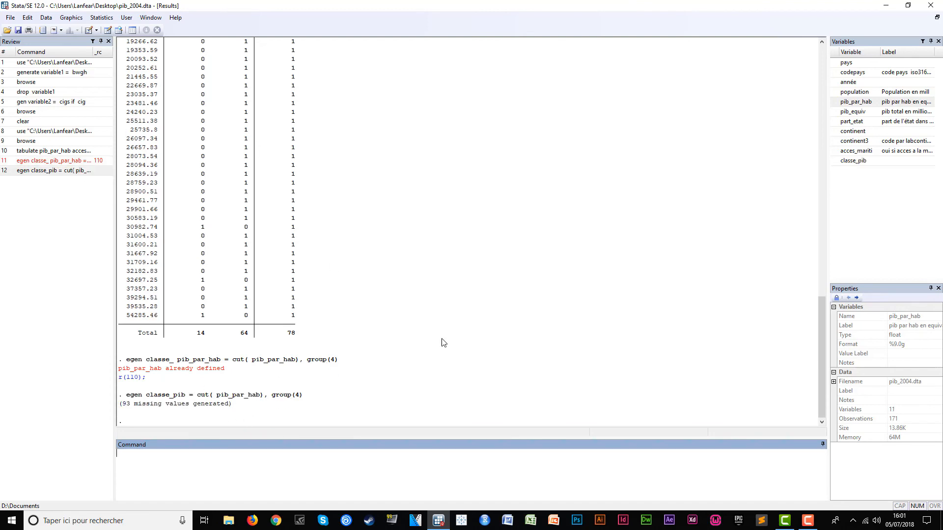
{"action": "left_click", "coordinate": [859, 163]}
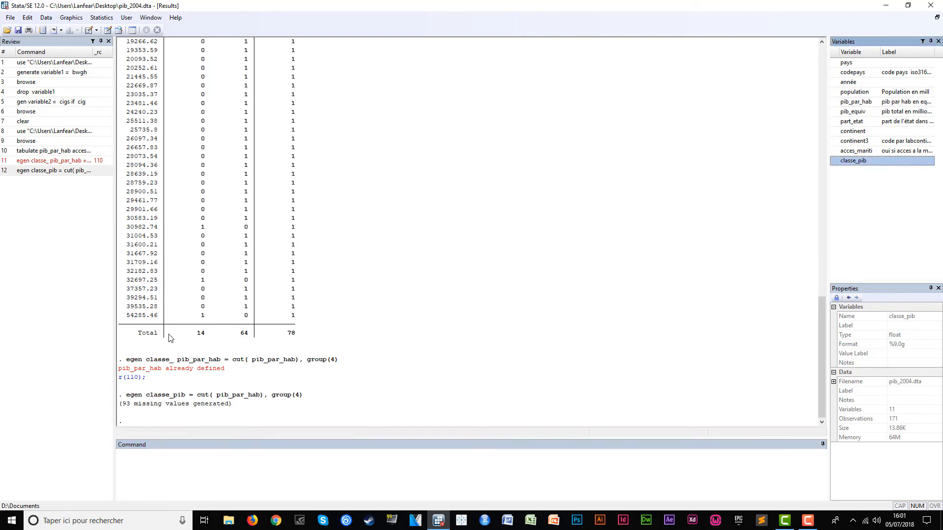
Cross-tabulate classe_pib against acces_maritime and compare the result with the earlier pib_par_hab table
{"action": "left_click", "coordinate": [186, 467]}
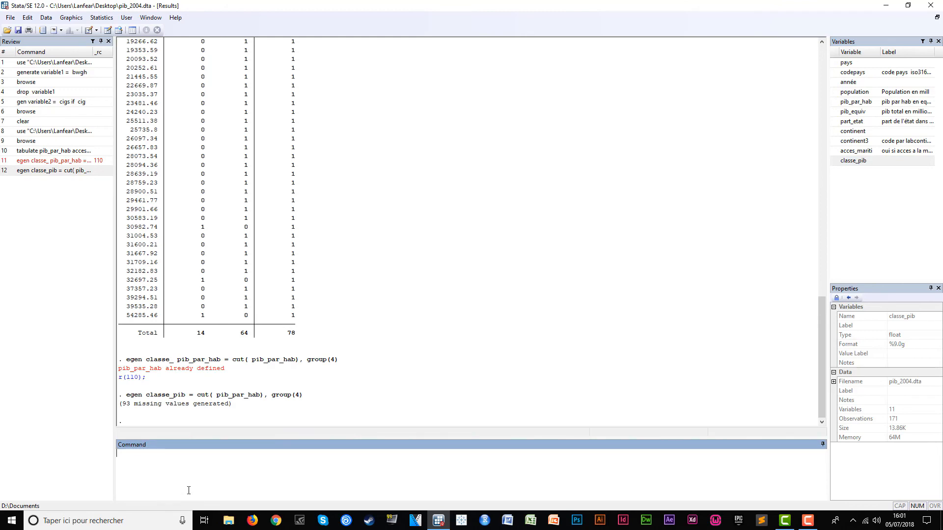
{"action": "type", "text": "tuba"}
{"action": "type", "text": "late"}
{"action": "key", "text": "BackSpace"}
{"action": "key", "text": "BackSpace"}
{"action": "key", "text": "BackSpace"}
{"action": "key", "text": "BackSpace"}
{"action": "key", "text": "BackSpace"}
{"action": "key", "text": "BackSpace"}
{"action": "key", "text": "BackSpace"}
{"action": "type", "text": "abulate"}
{"action": "double_click", "coordinate": [854, 162]}
{"action": "double_click", "coordinate": [856, 151]}
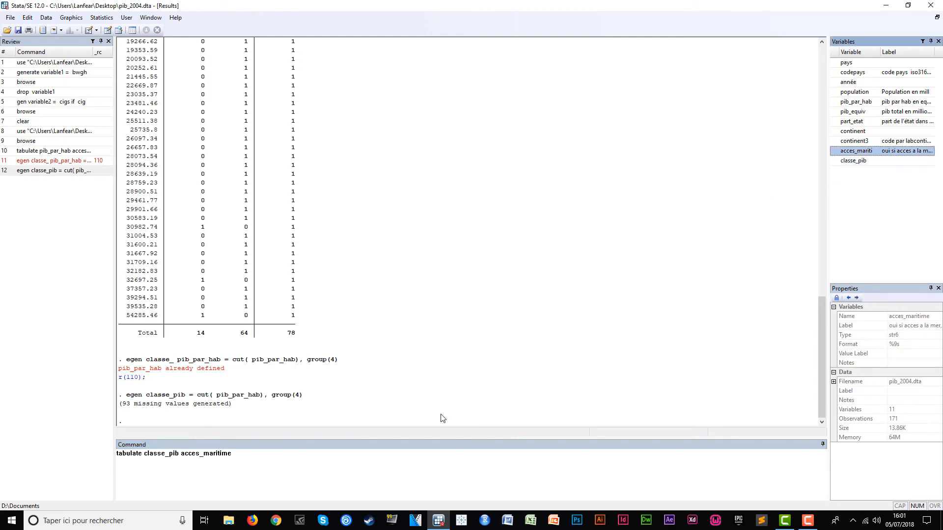
{"action": "left_click", "coordinate": [312, 469]}
{"action": "key", "text": "Return"}
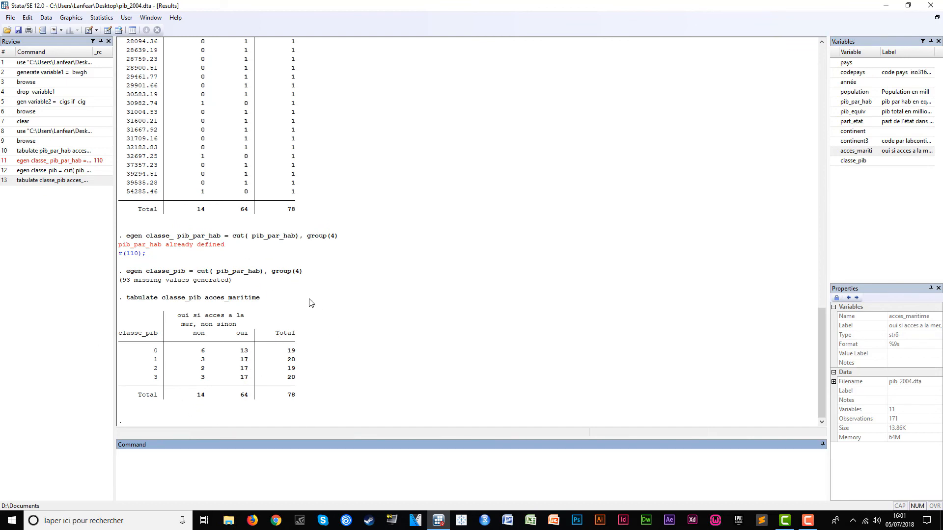
{"action": "scroll", "coordinate": [270, 265], "scroll_direction": "up", "scroll_amount": 15}
{"action": "scroll", "coordinate": [188, 325], "scroll_direction": "up", "scroll_amount": 8}
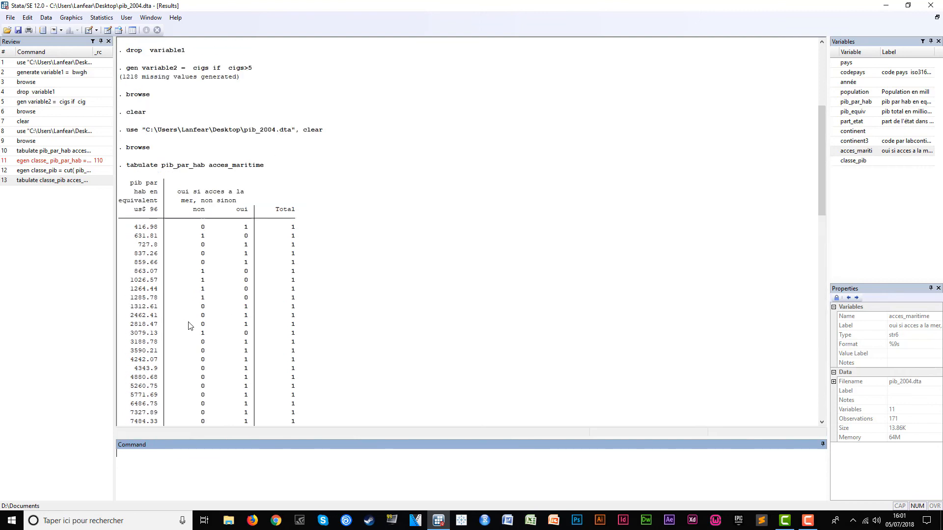
{"action": "scroll", "coordinate": [191, 324], "scroll_direction": "down", "scroll_amount": 20}
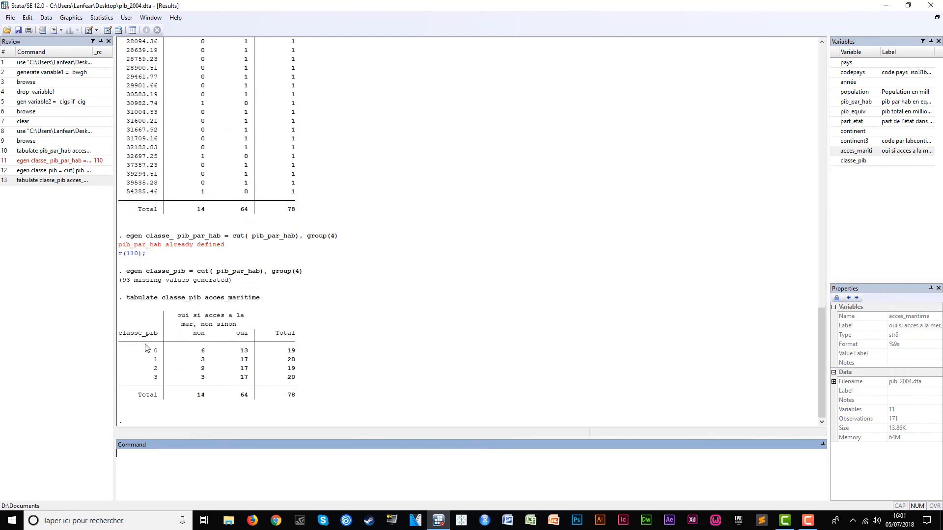
Repeat the classe_pib by acces_maritime tabulation with the chi2 option and look back over the earlier results
{"action": "left_click", "coordinate": [58, 182]}
{"action": "left_click", "coordinate": [210, 463]}
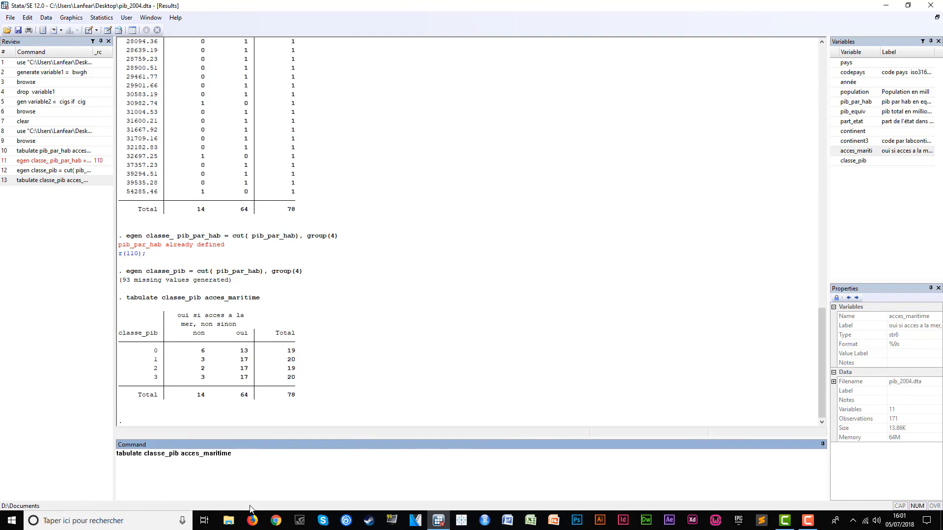
{"action": "type", "text": ",chi2"}
{"action": "key", "text": "Return"}
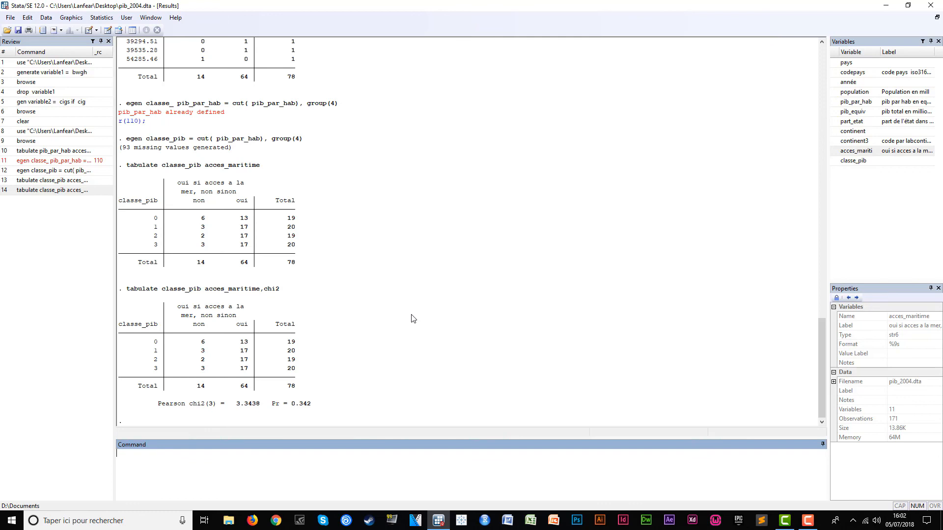
{"action": "scroll", "coordinate": [385, 264], "scroll_direction": "up", "scroll_amount": 20}
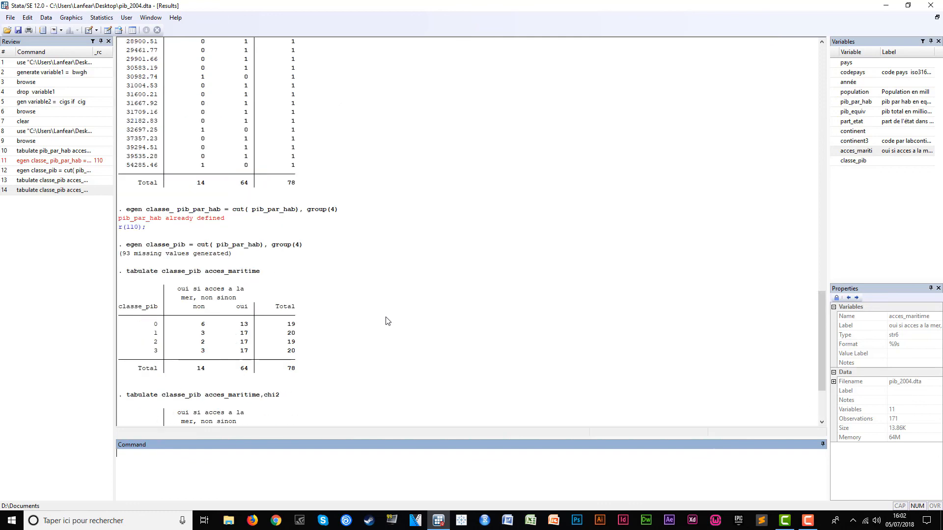
{"action": "scroll", "coordinate": [196, 226], "scroll_direction": "down", "scroll_amount": 20}
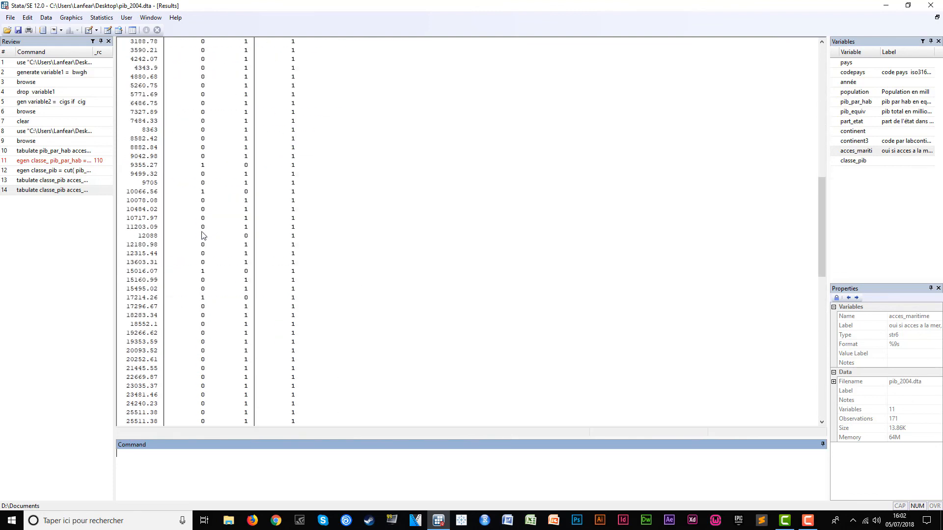